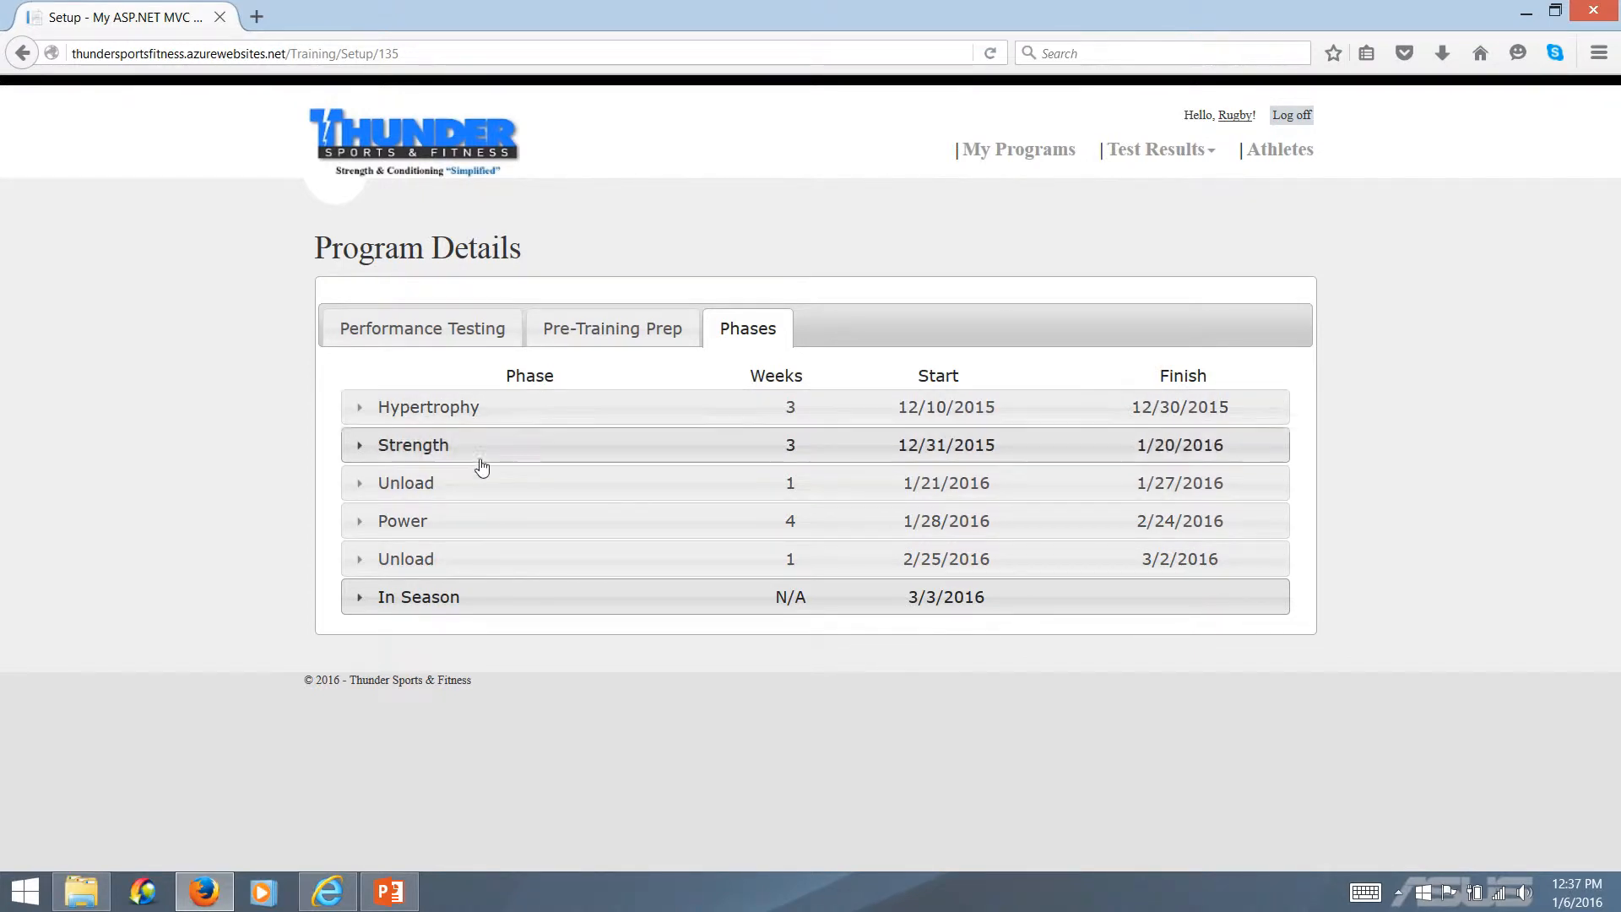
Expand the In Season phase to show its equipment and workout settings
left_click(452, 605)
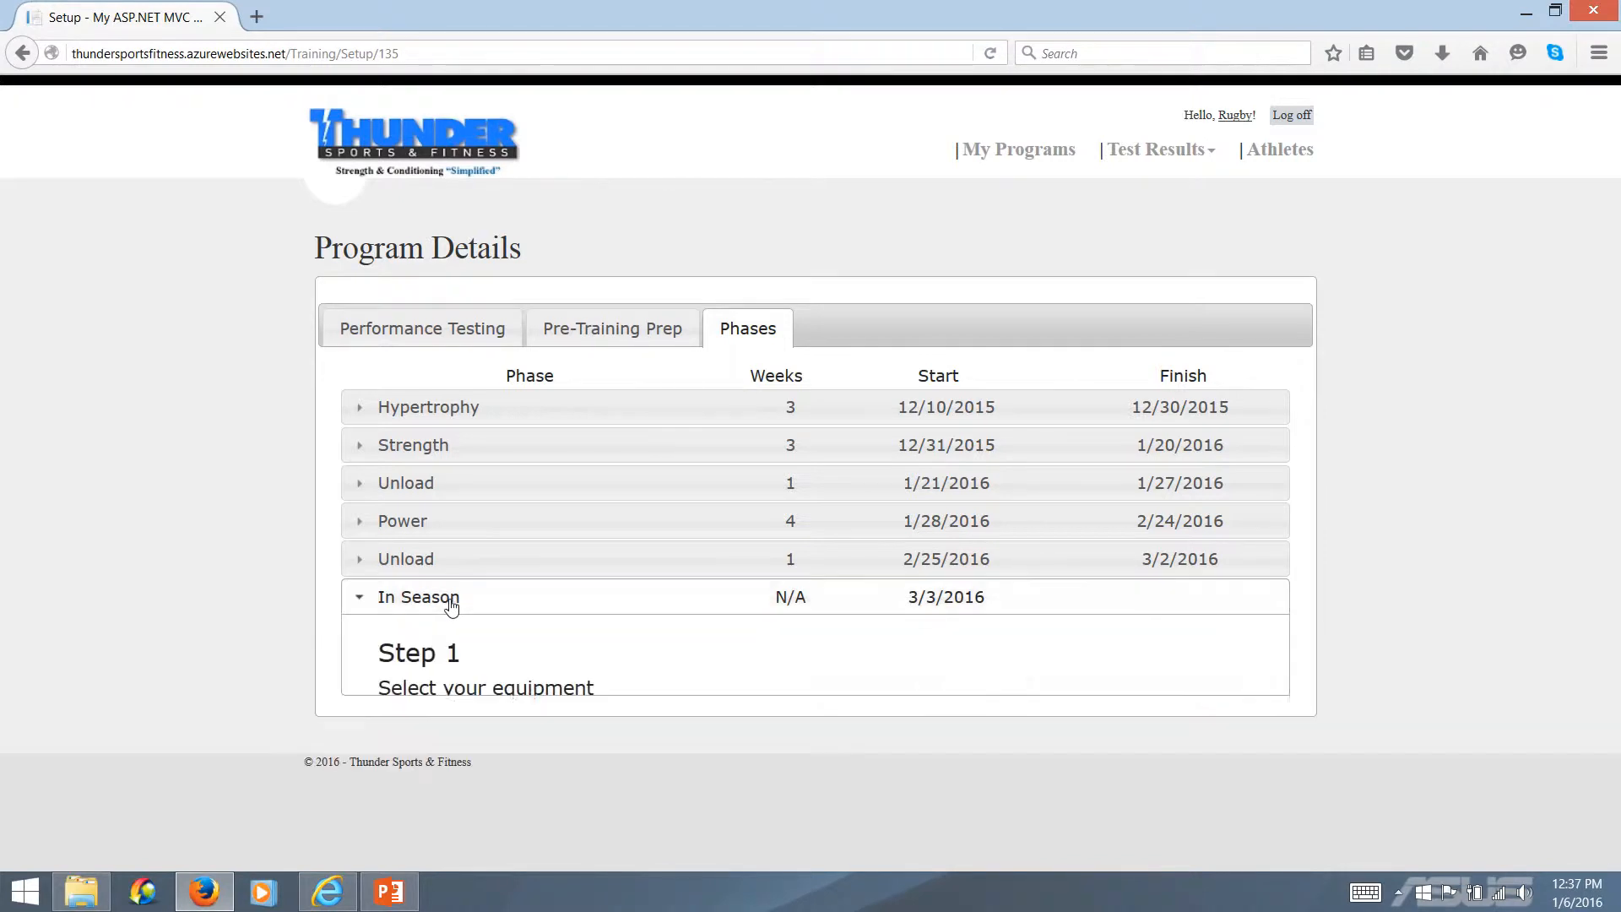
scroll(405, 658, "down", 2)
scroll(813, 669, "down", 5)
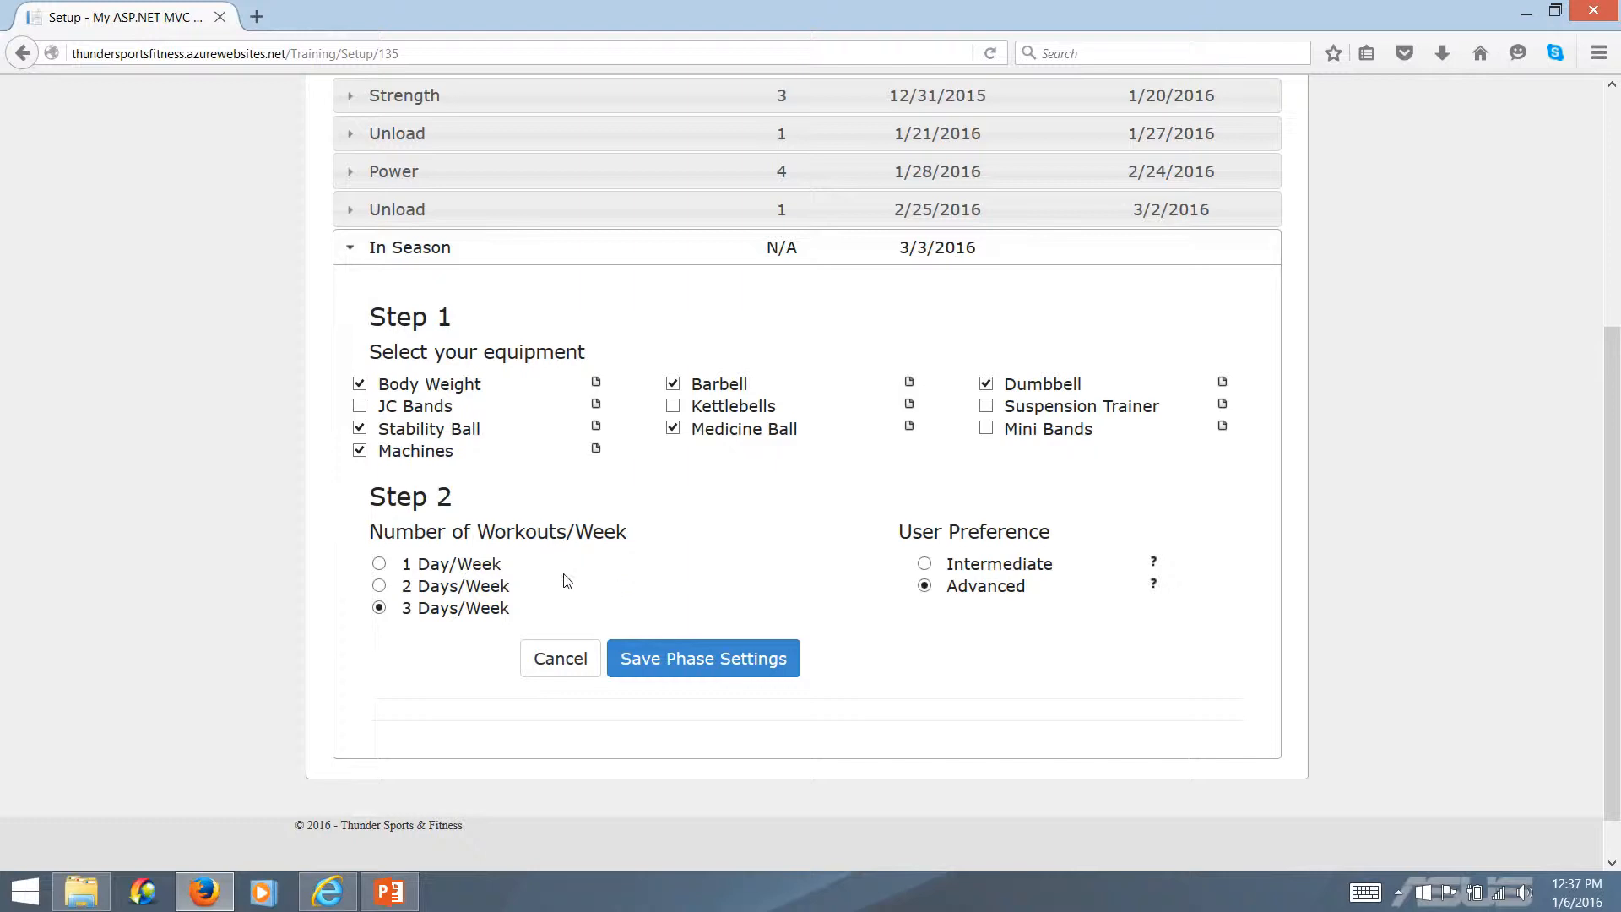
Review the 1, 2 and 3 Days/Week choices for the In Season phase's number of workouts per week
left_click_drag(501, 565, 402, 561)
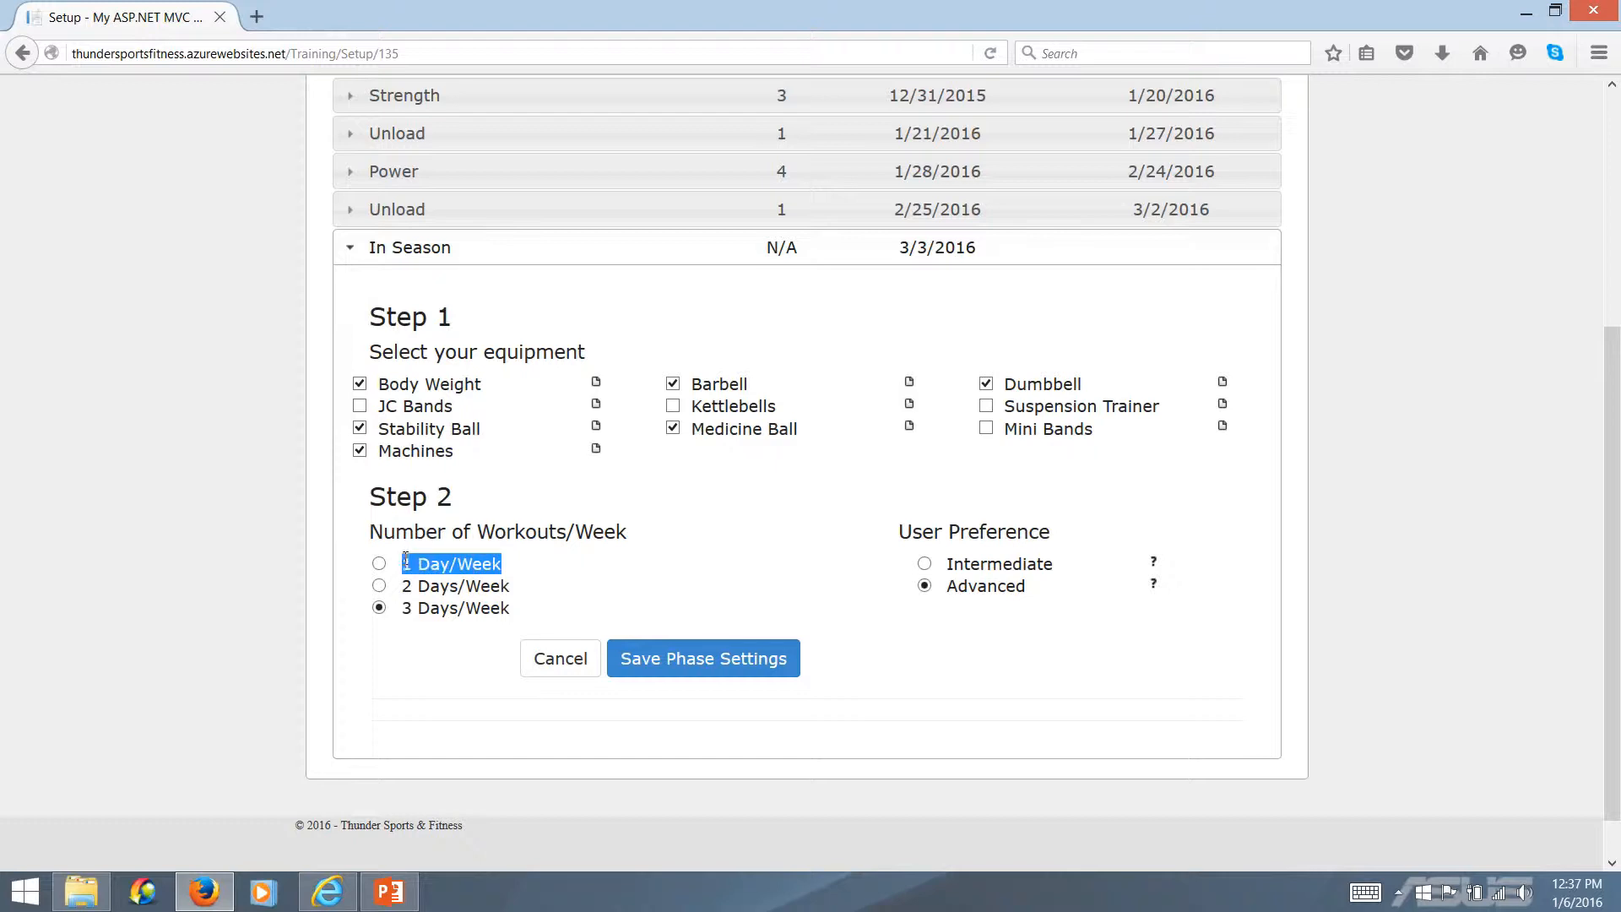
left_click(551, 564)
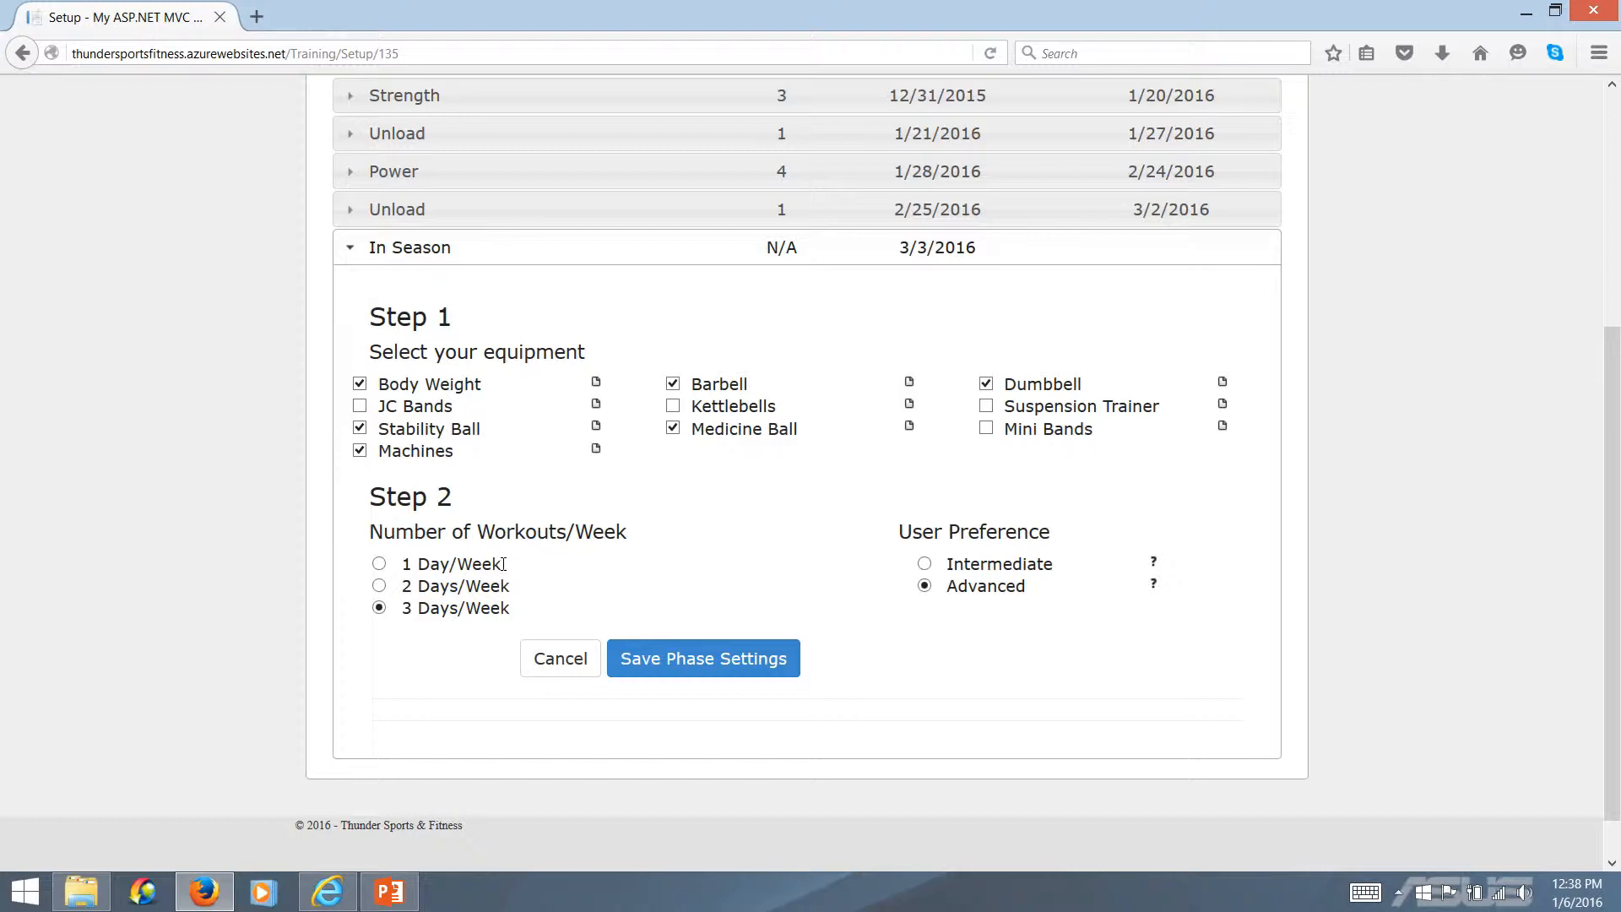
left_click_drag(503, 563, 406, 560)
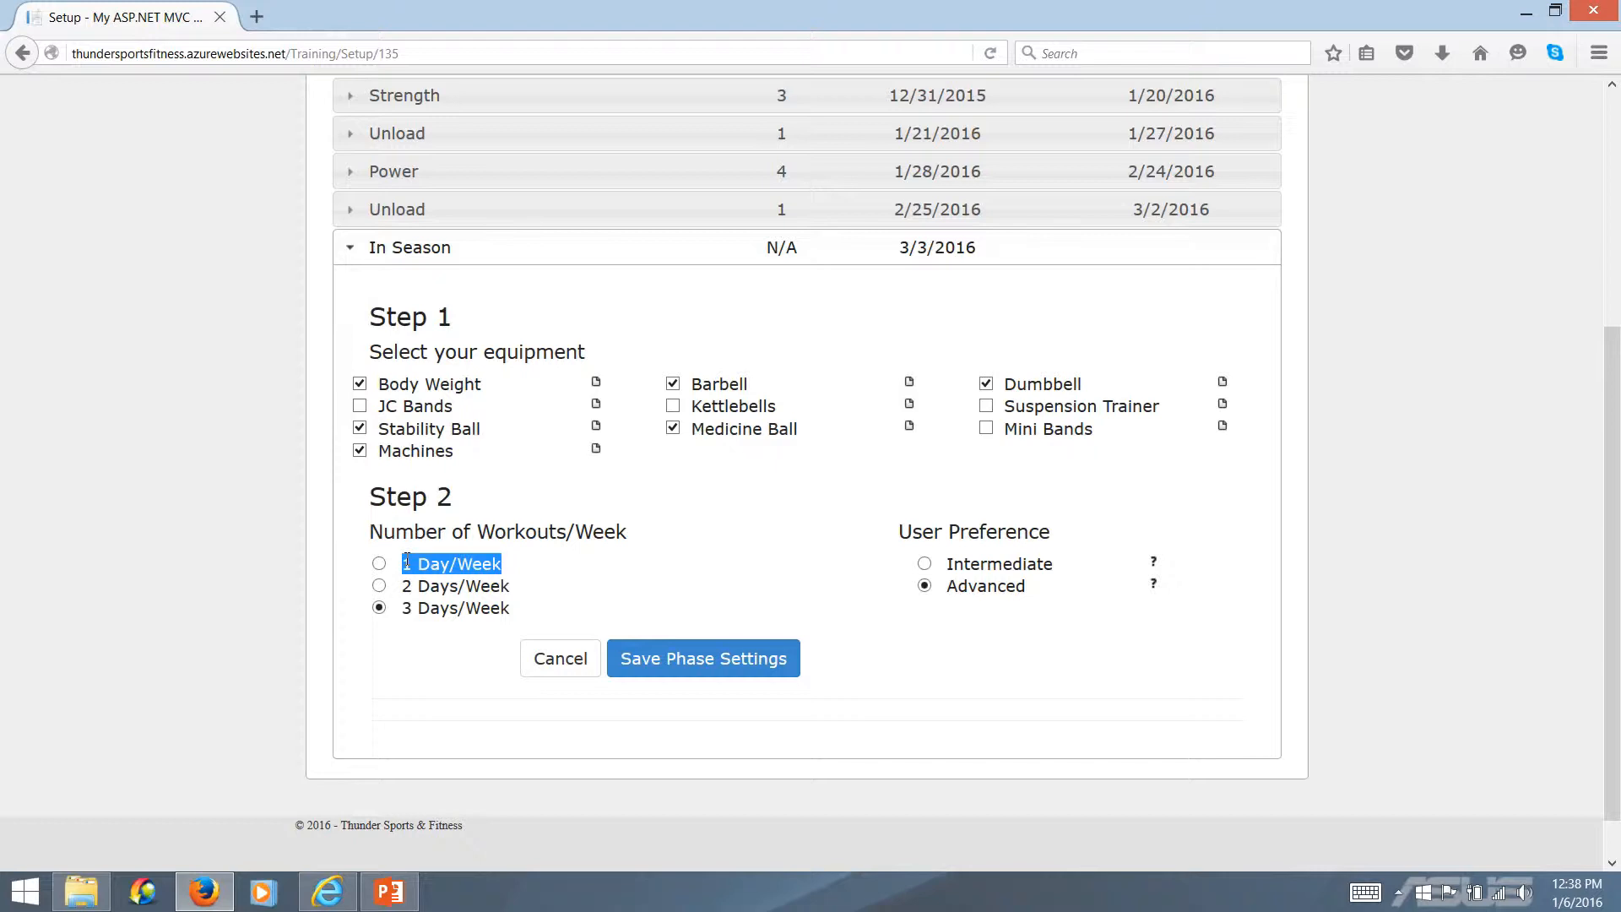
left_click(528, 568)
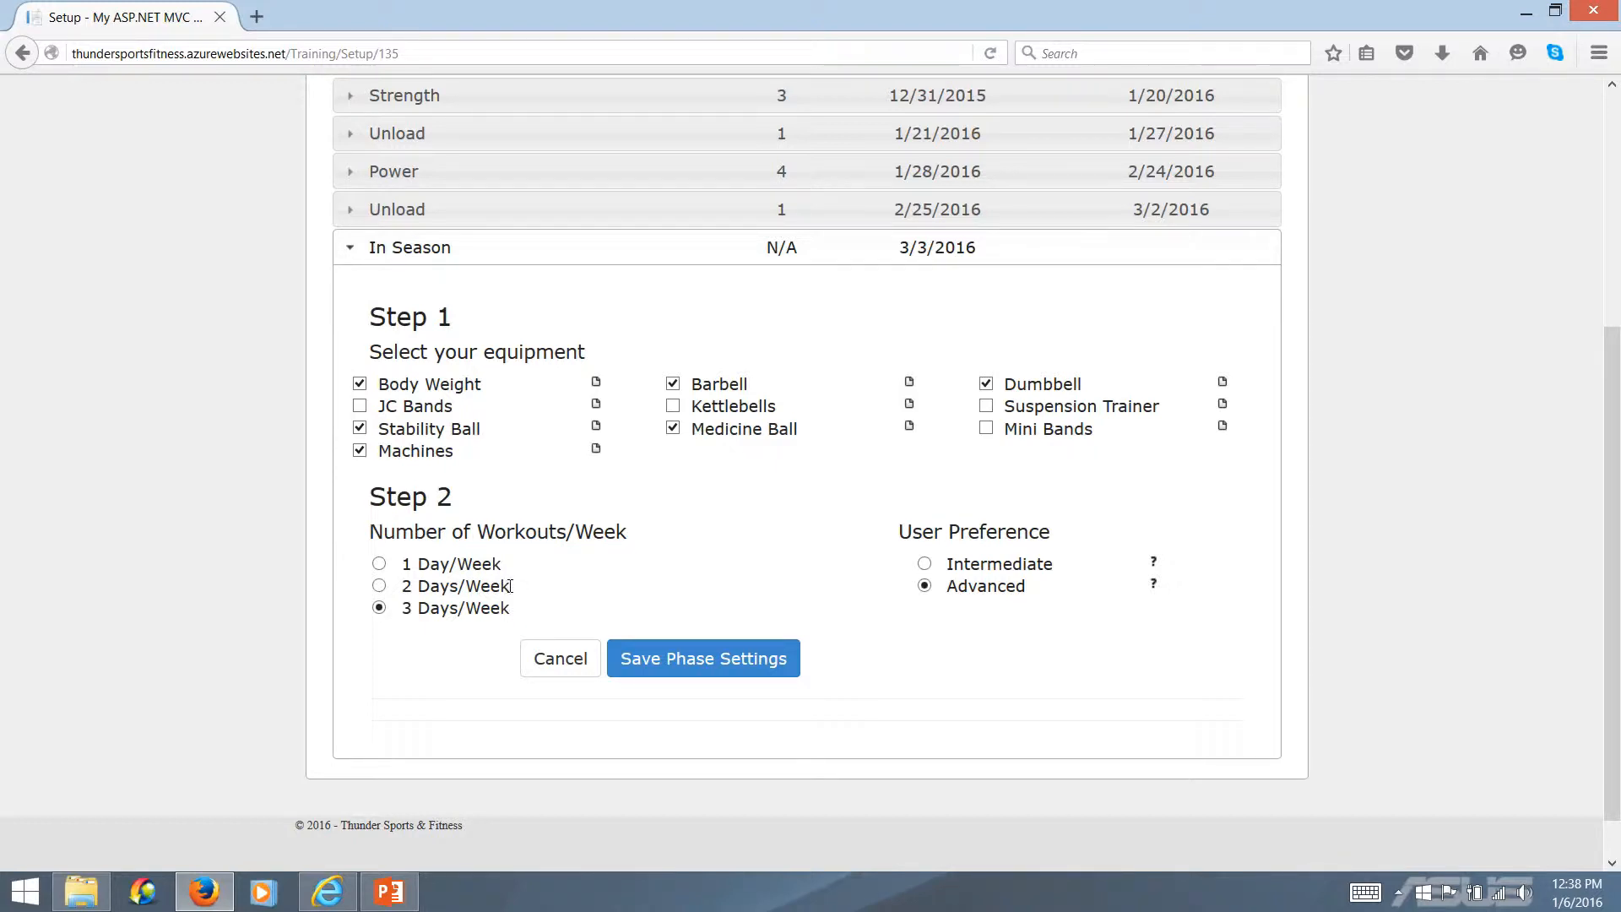
left_click_drag(510, 586, 406, 586)
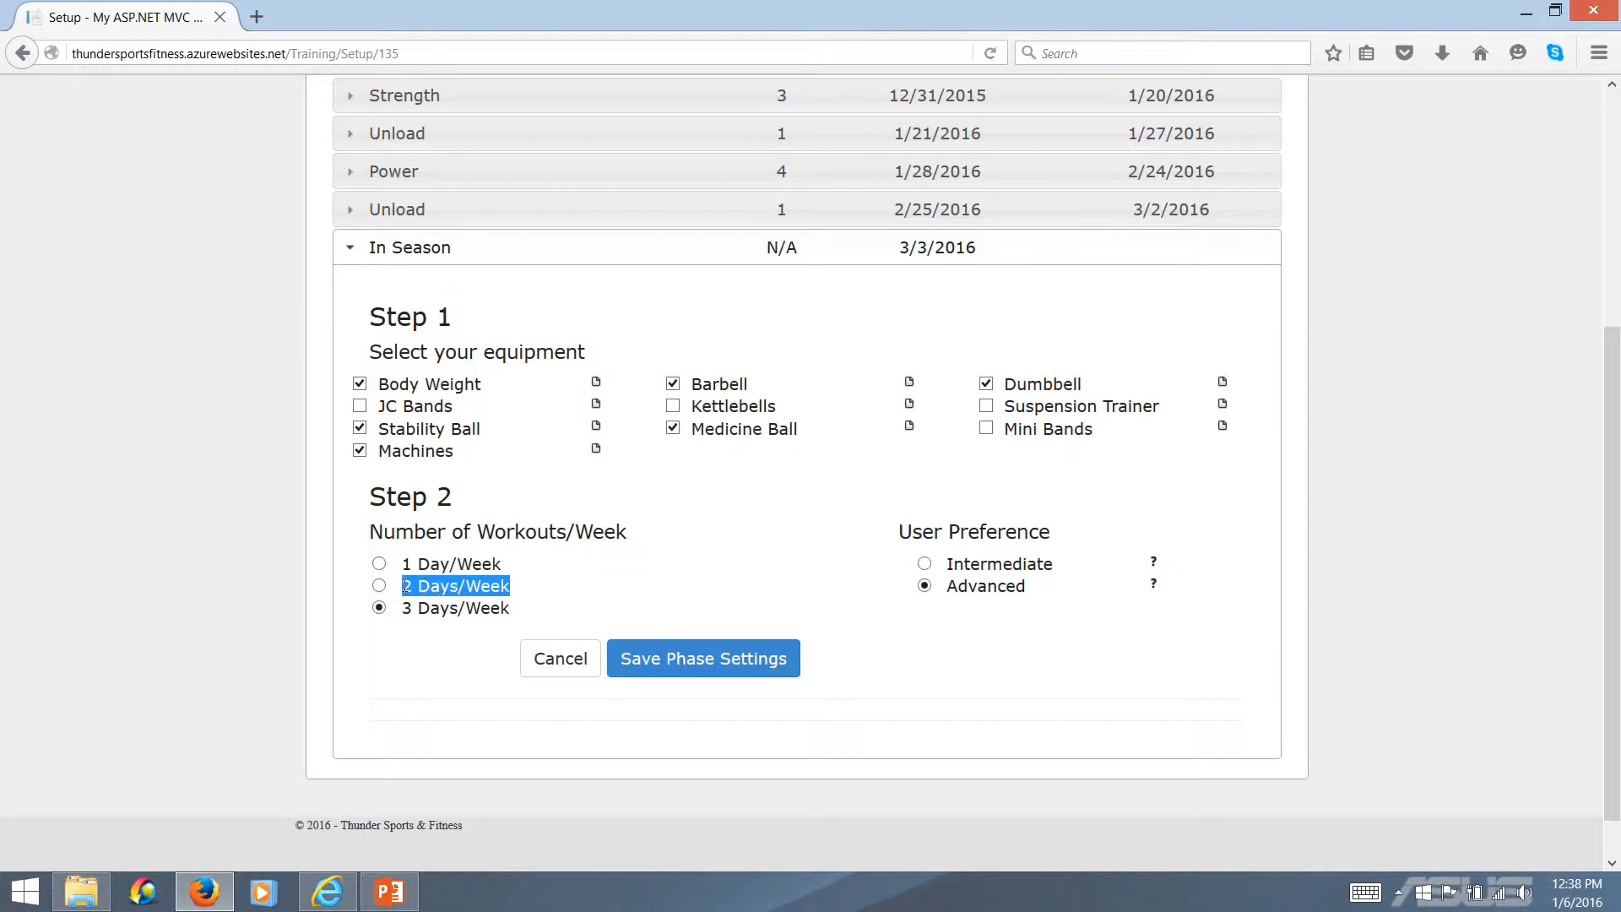
left_click(543, 597)
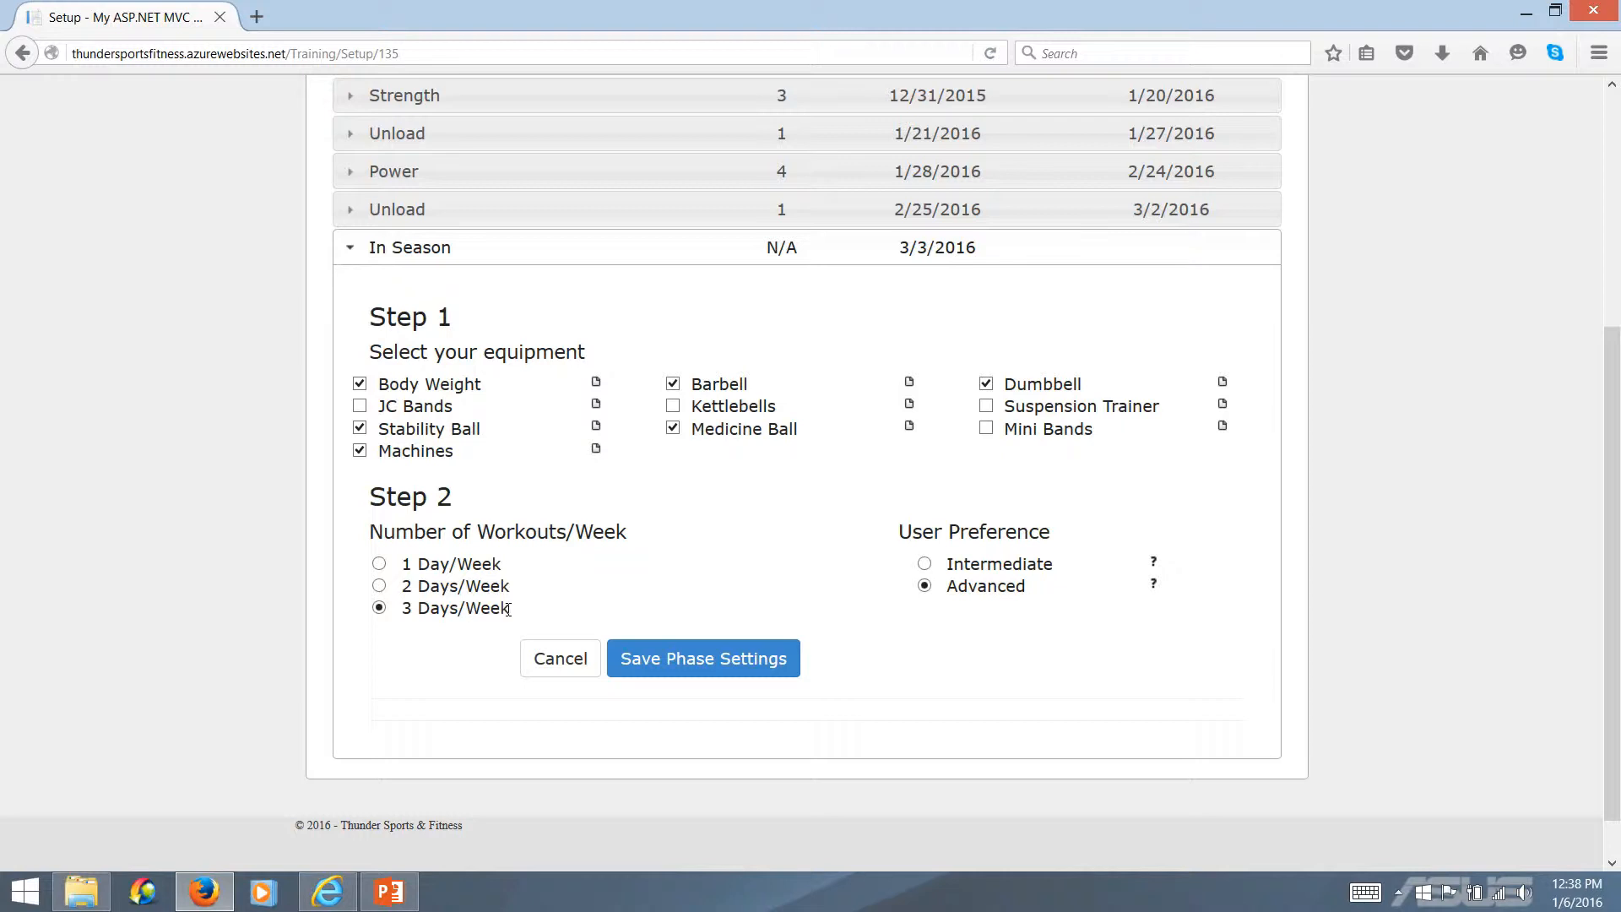
left_click_drag(507, 609, 404, 608)
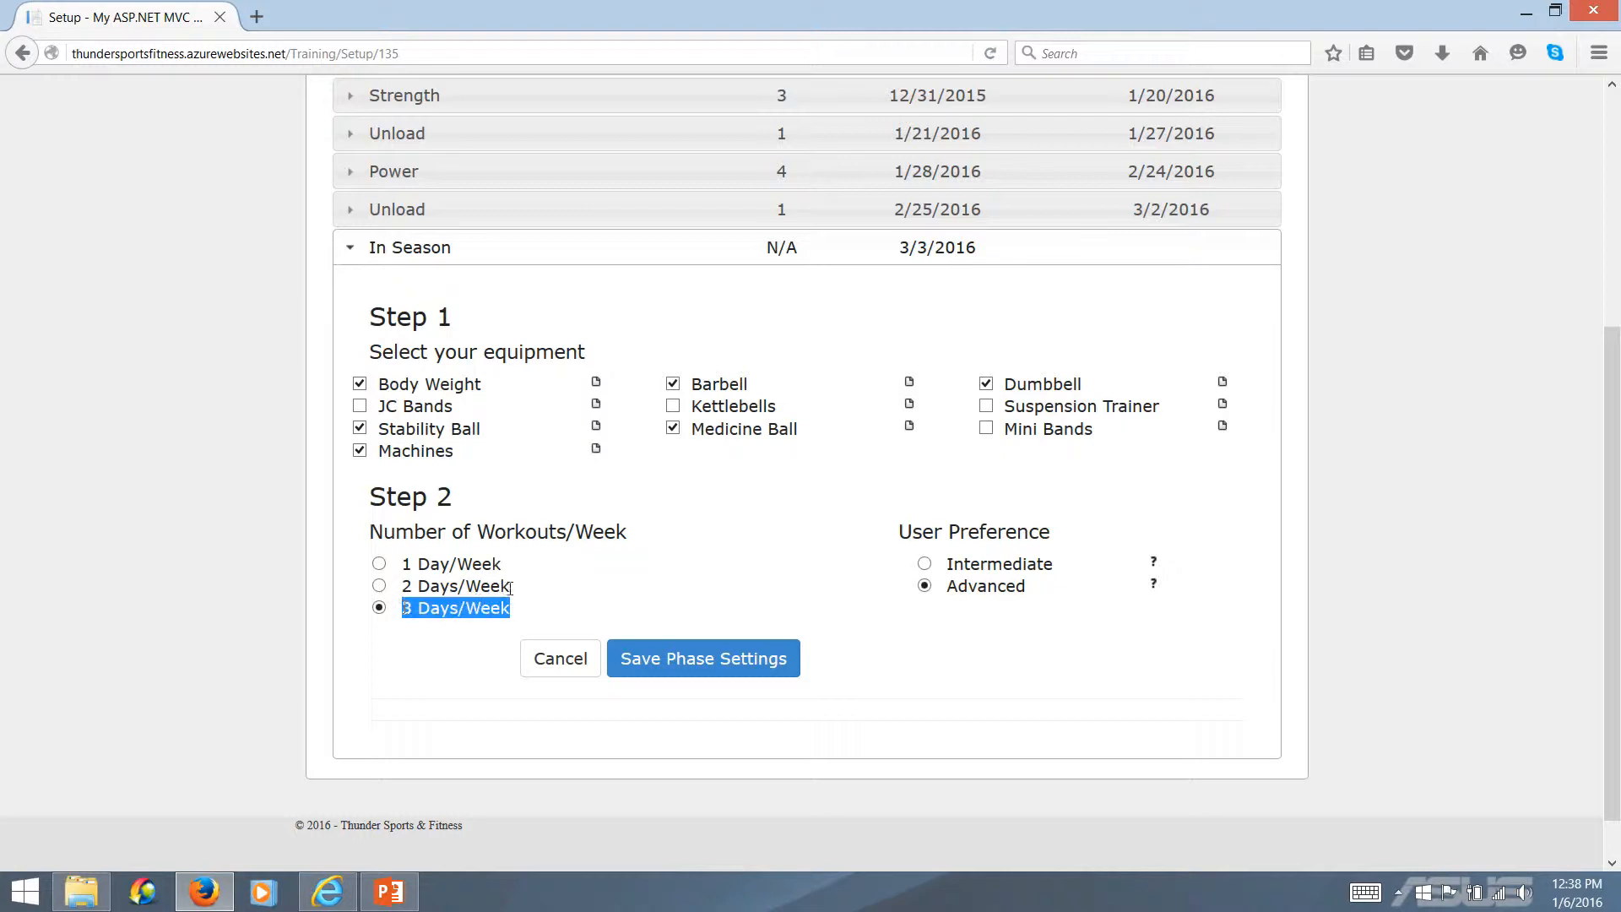
left_click_drag(509, 588, 404, 587)
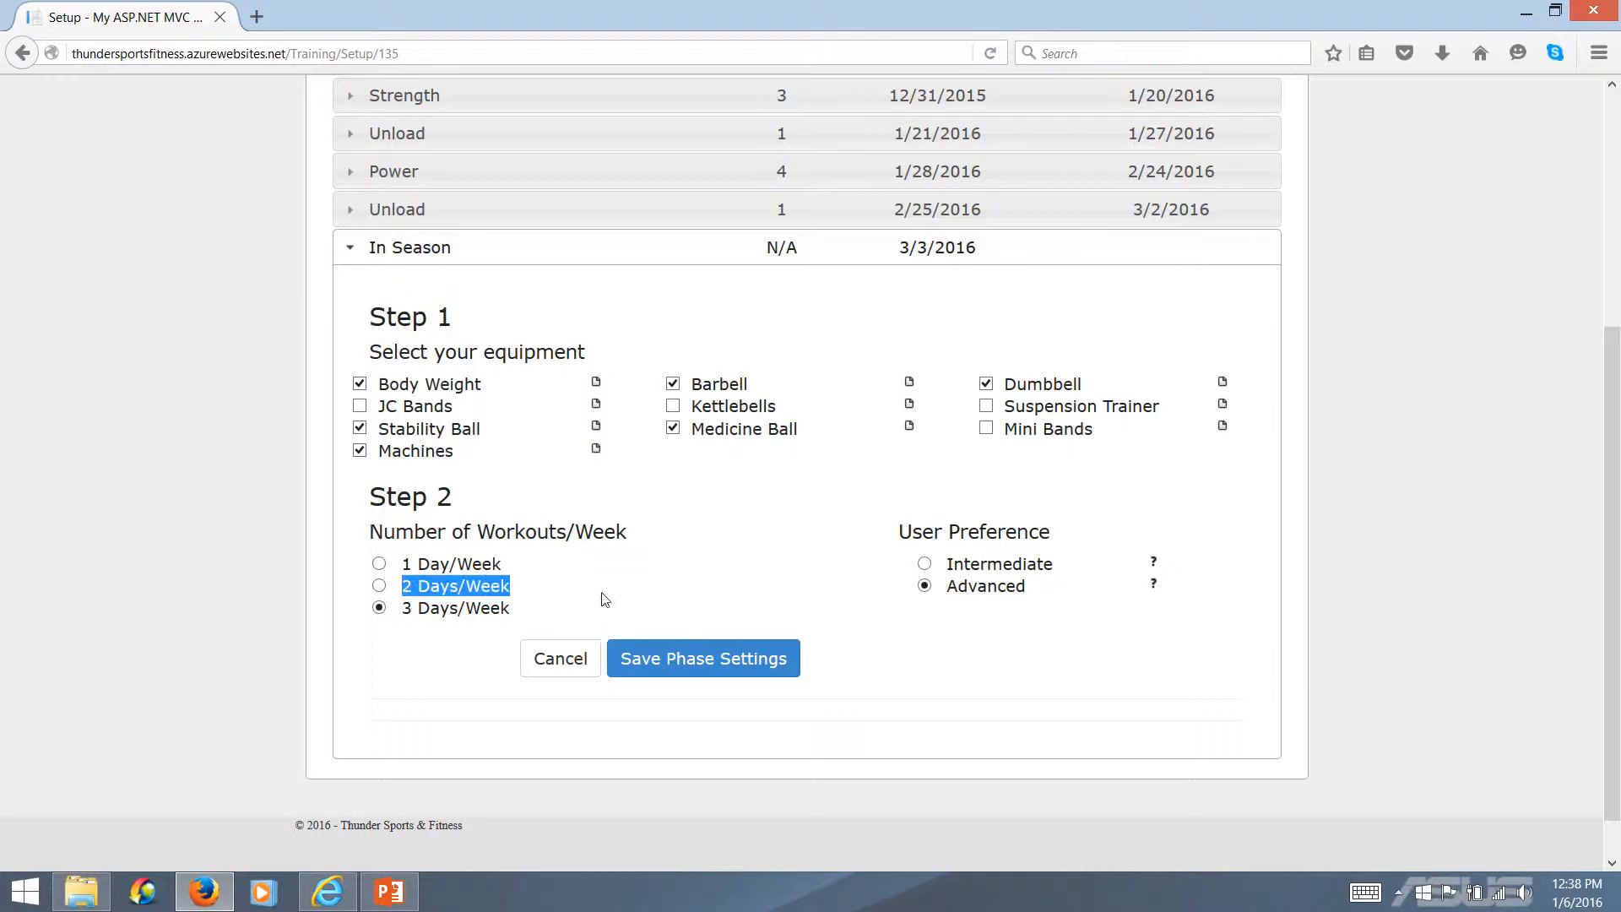
left_click(604, 599)
Set the In Season phase to 2 Days/Week and save the phase settings
left_click(379, 586)
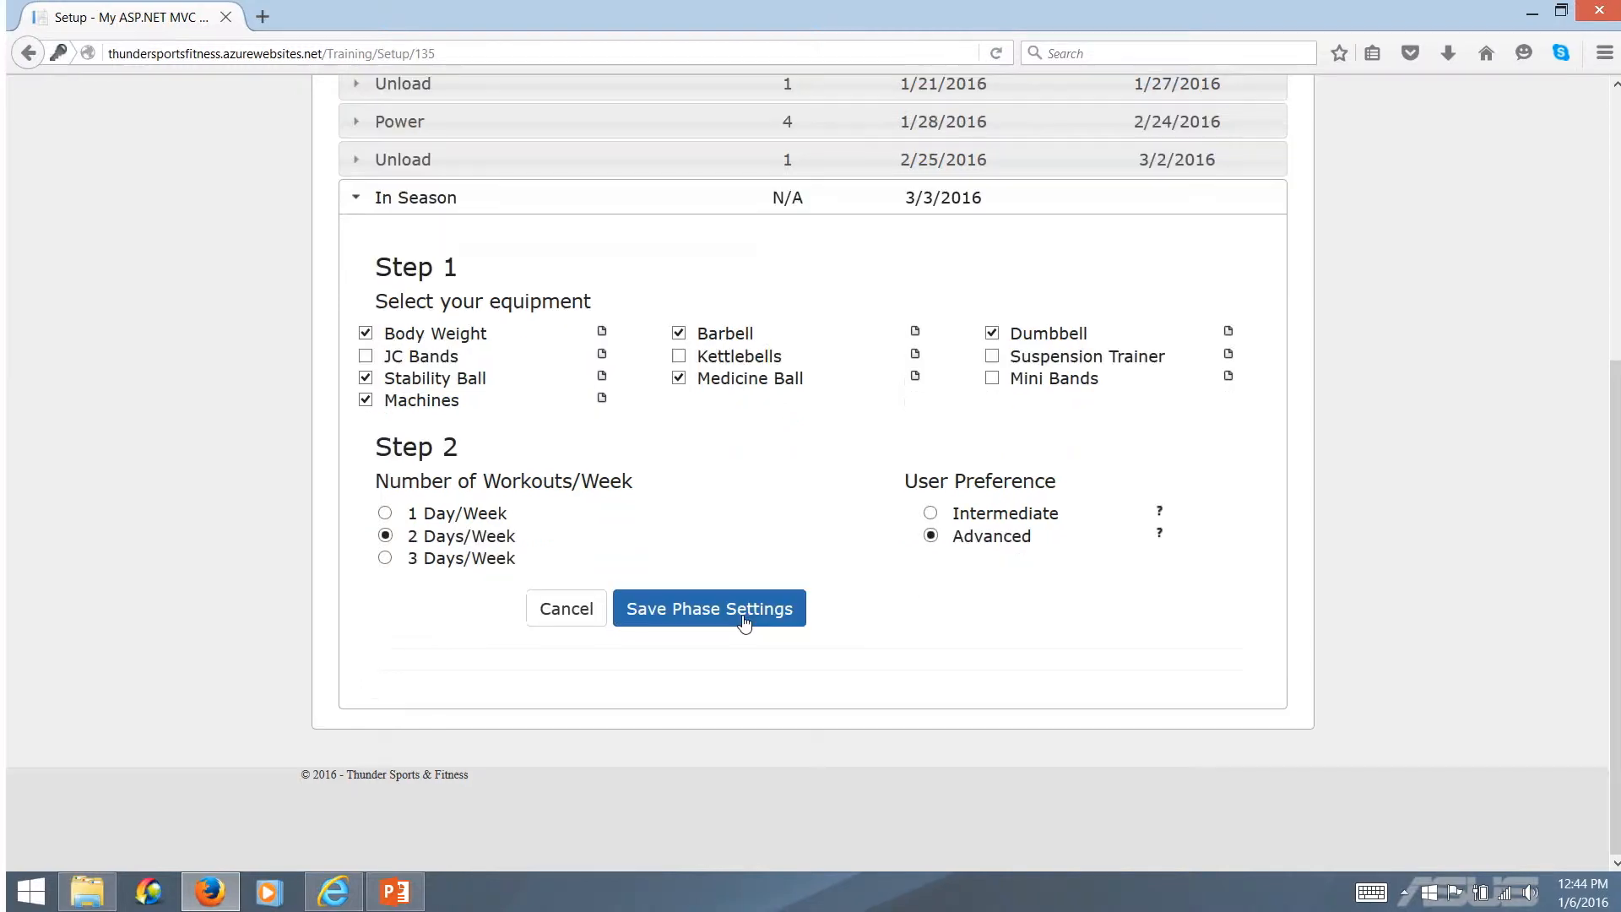
left_click(729, 619)
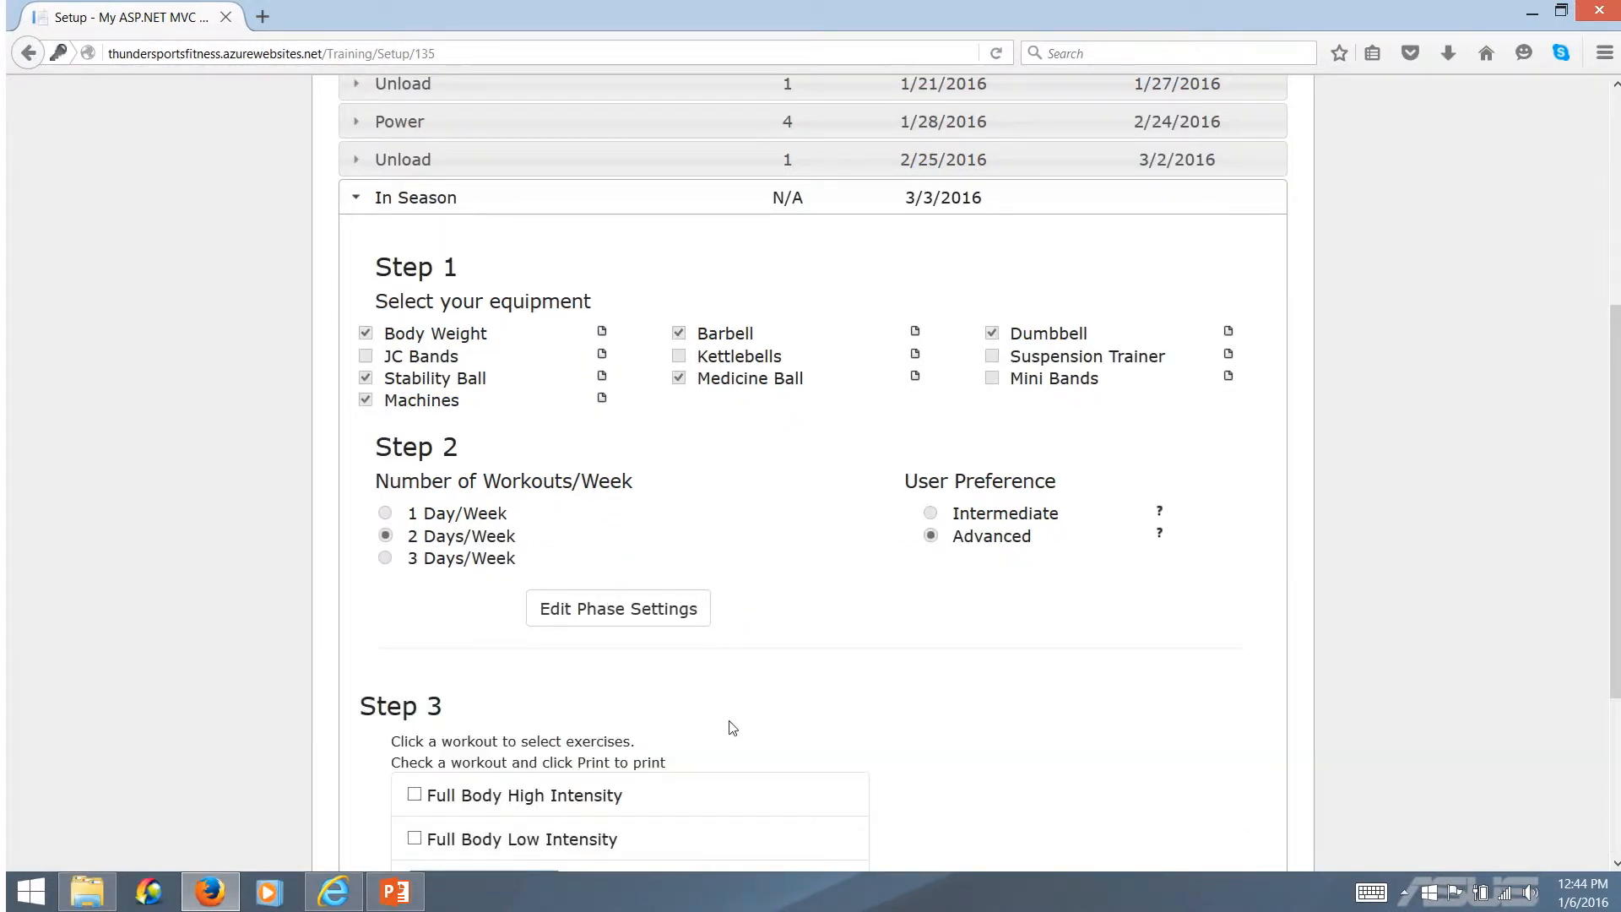
Open the Full Body High Intensity workout in Step 3 to show its exercise table
scroll(727, 727, "down", 2)
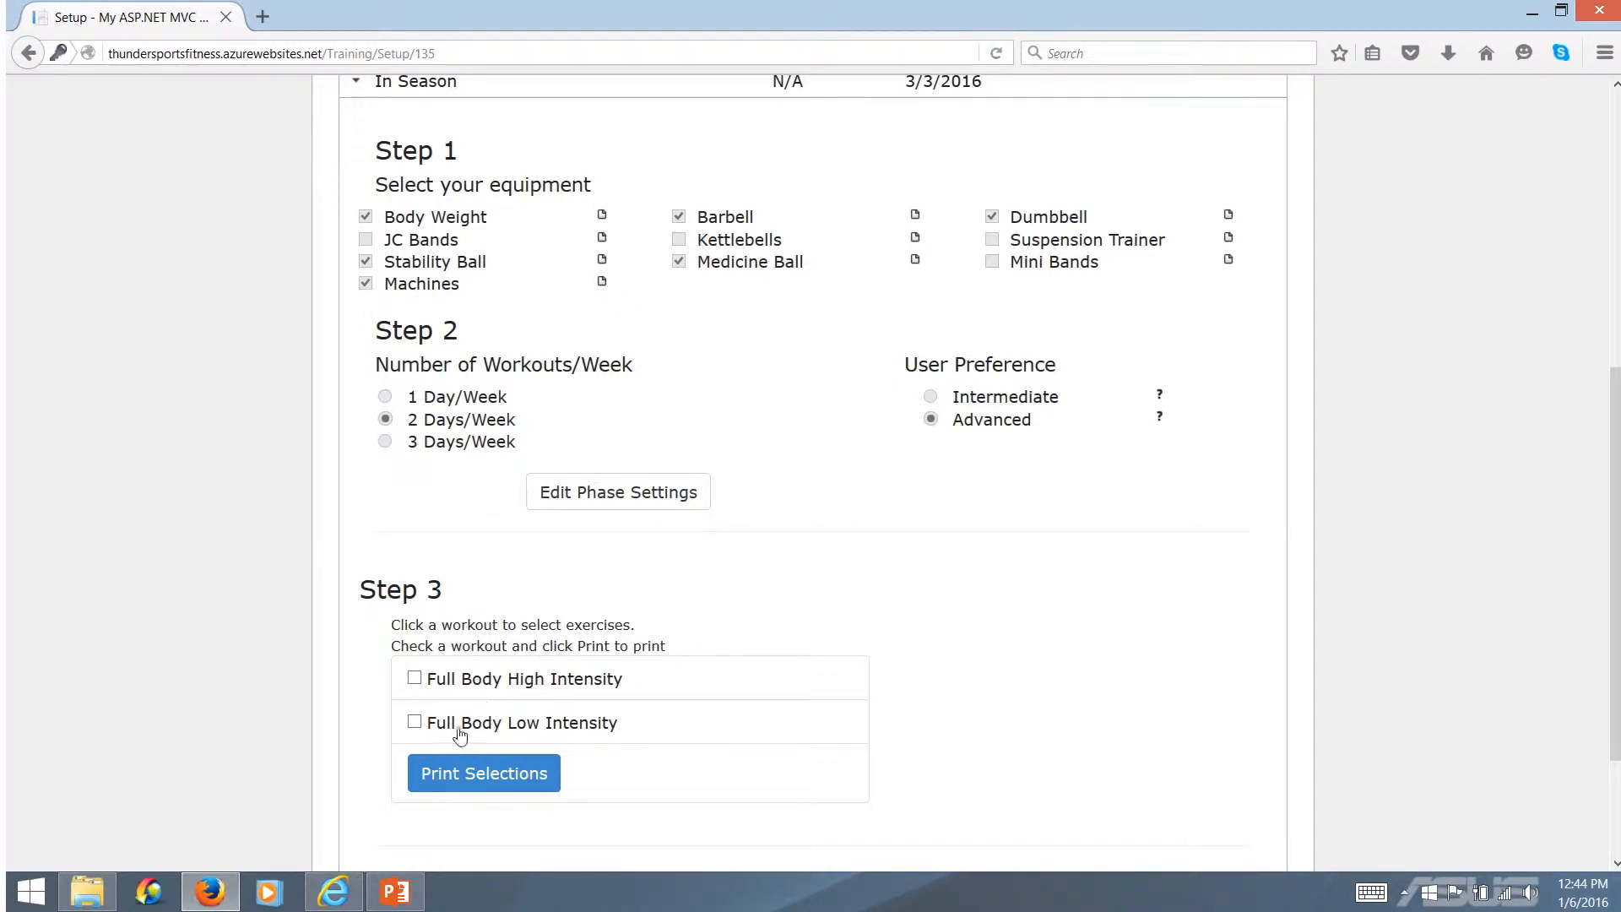
left_click(516, 681)
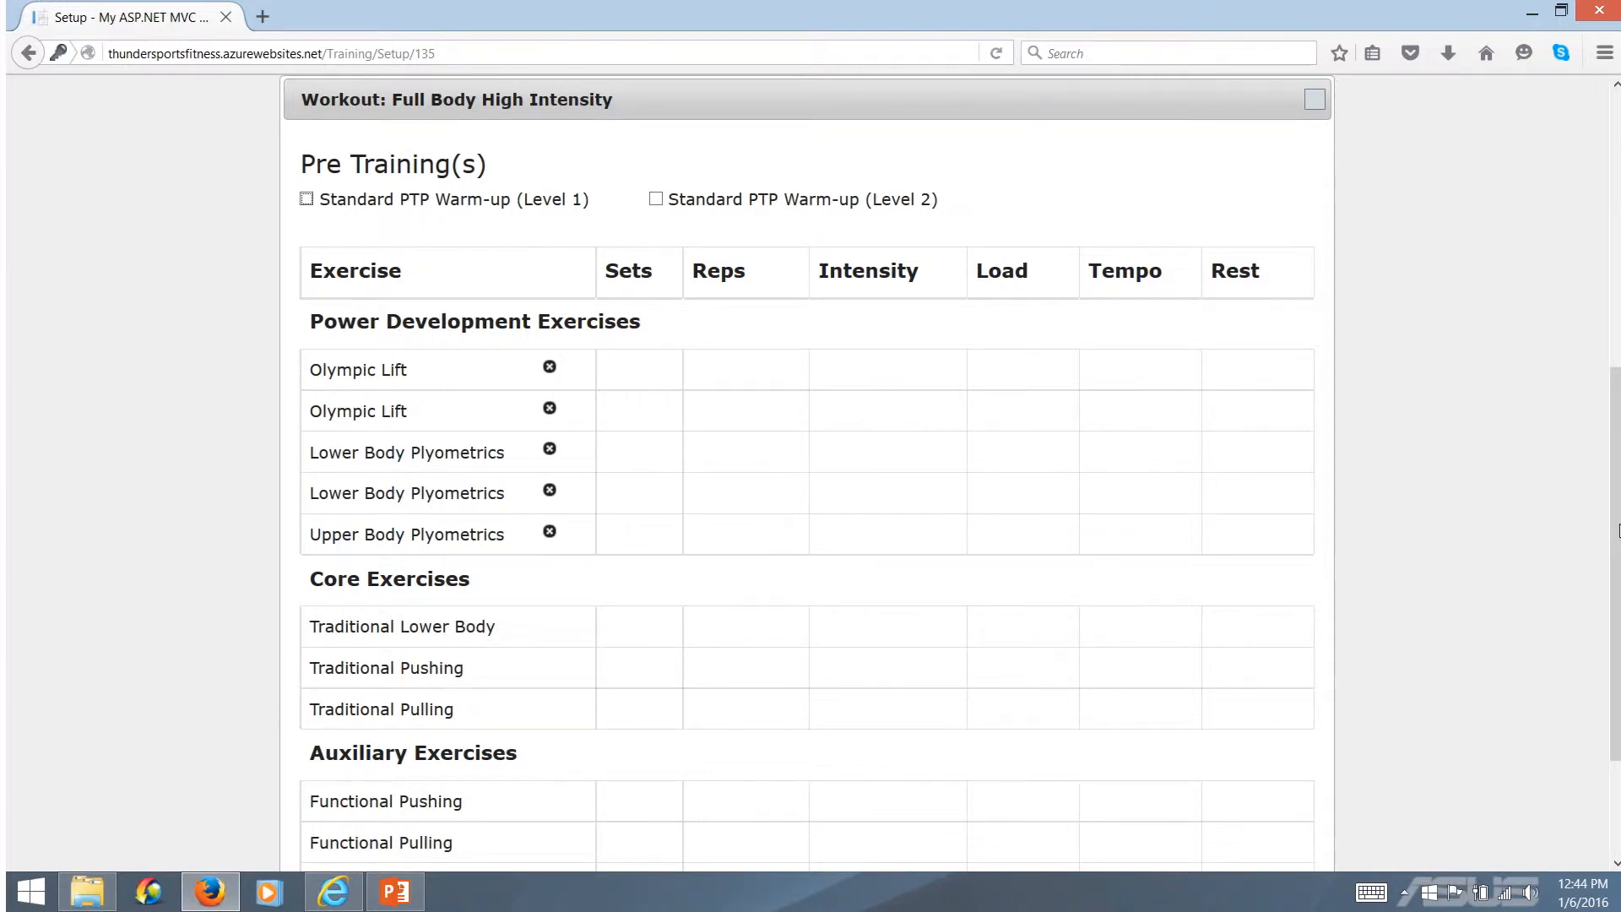
left_click_drag(1615, 529, 1587, 553)
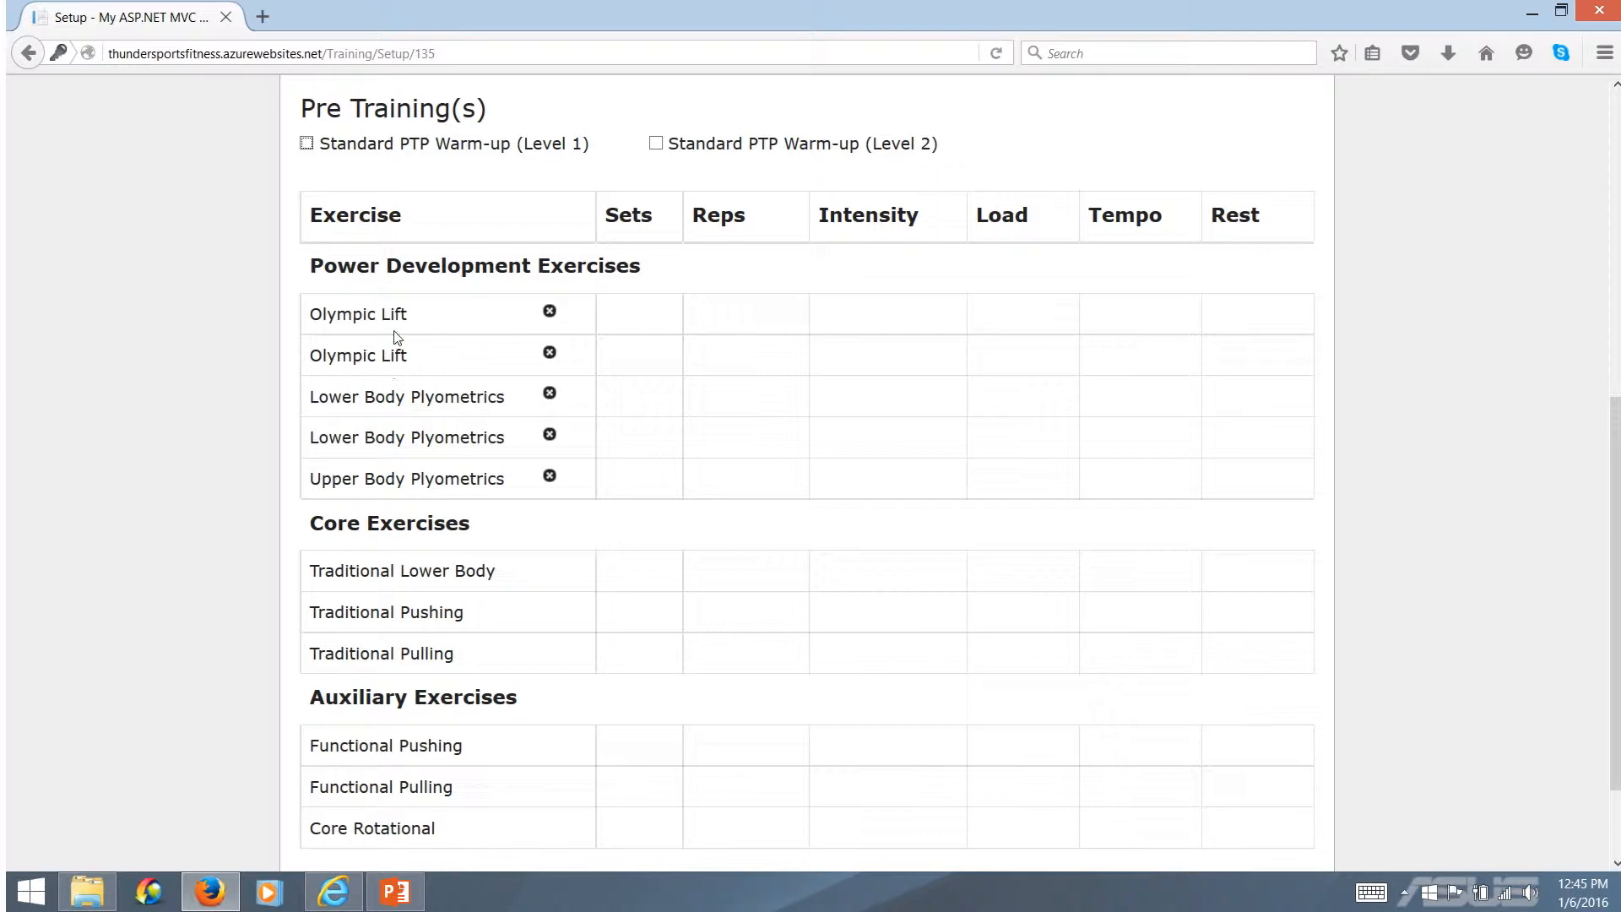
Examine the exercises offered for the first Olympic Lift, including the Barbell Hang Clean's training values, and close the list
left_click(351, 325)
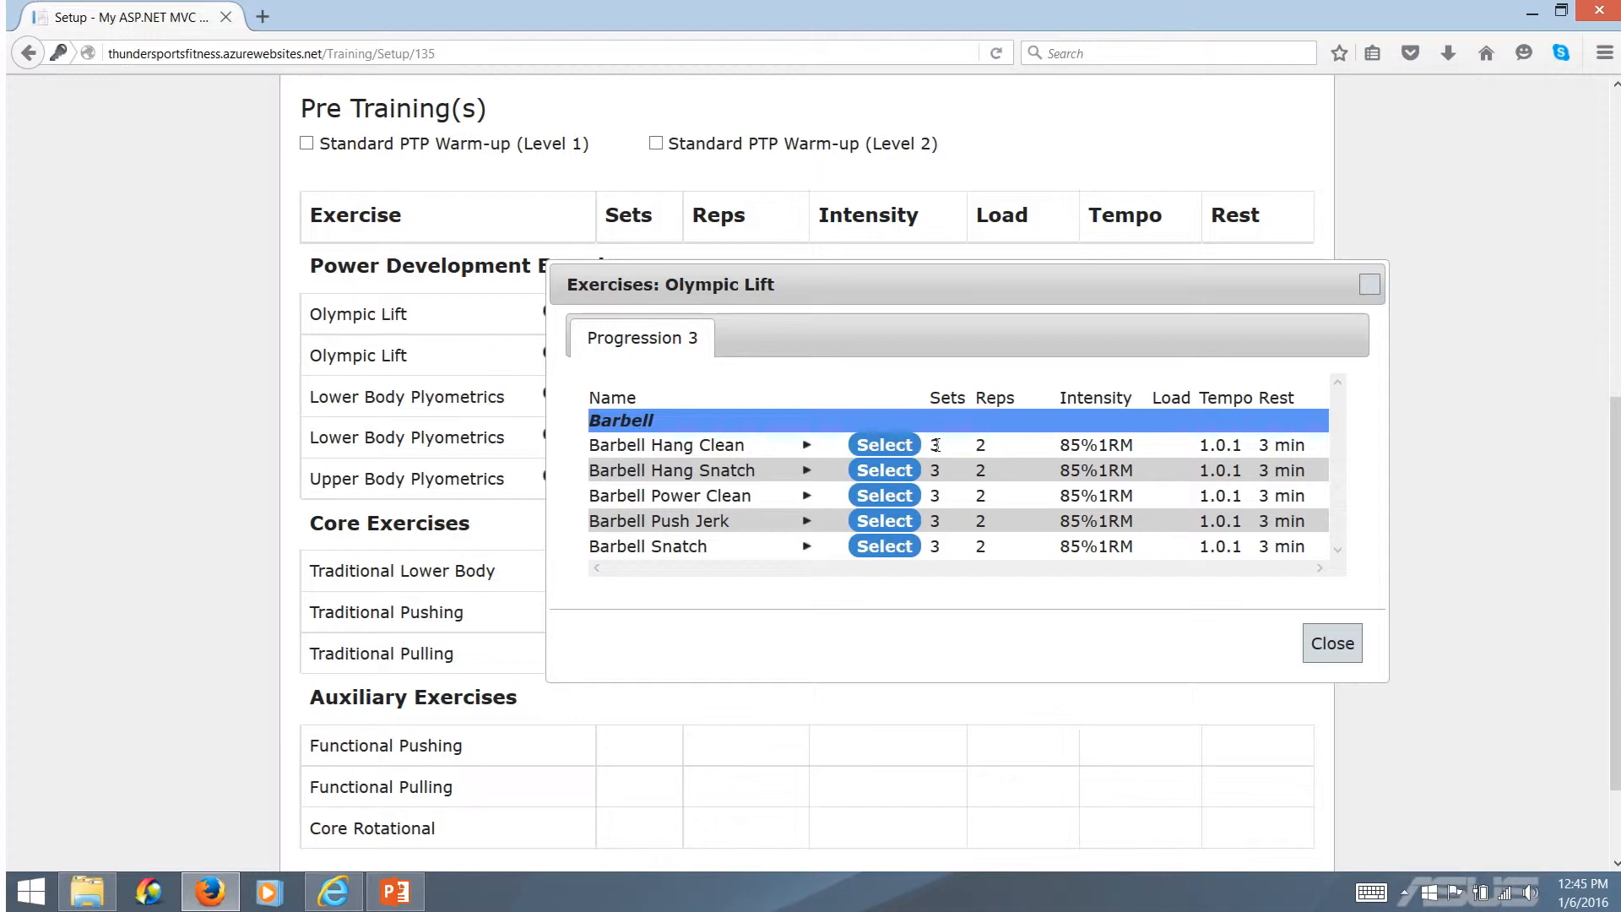
left_click_drag(936, 445, 1319, 450)
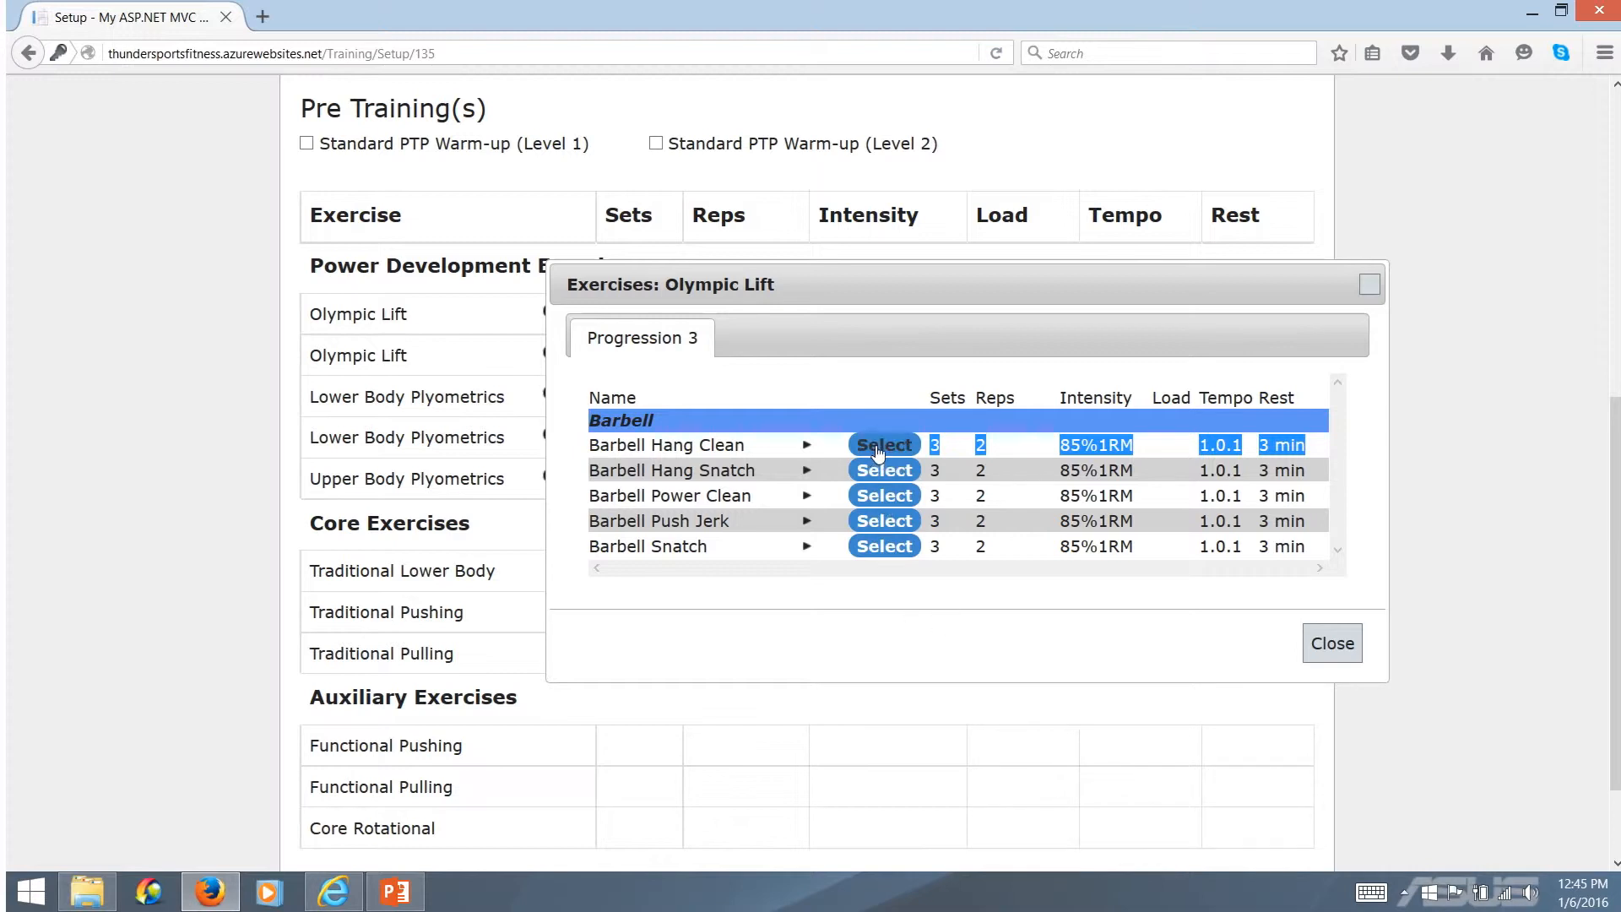
left_click(1328, 645)
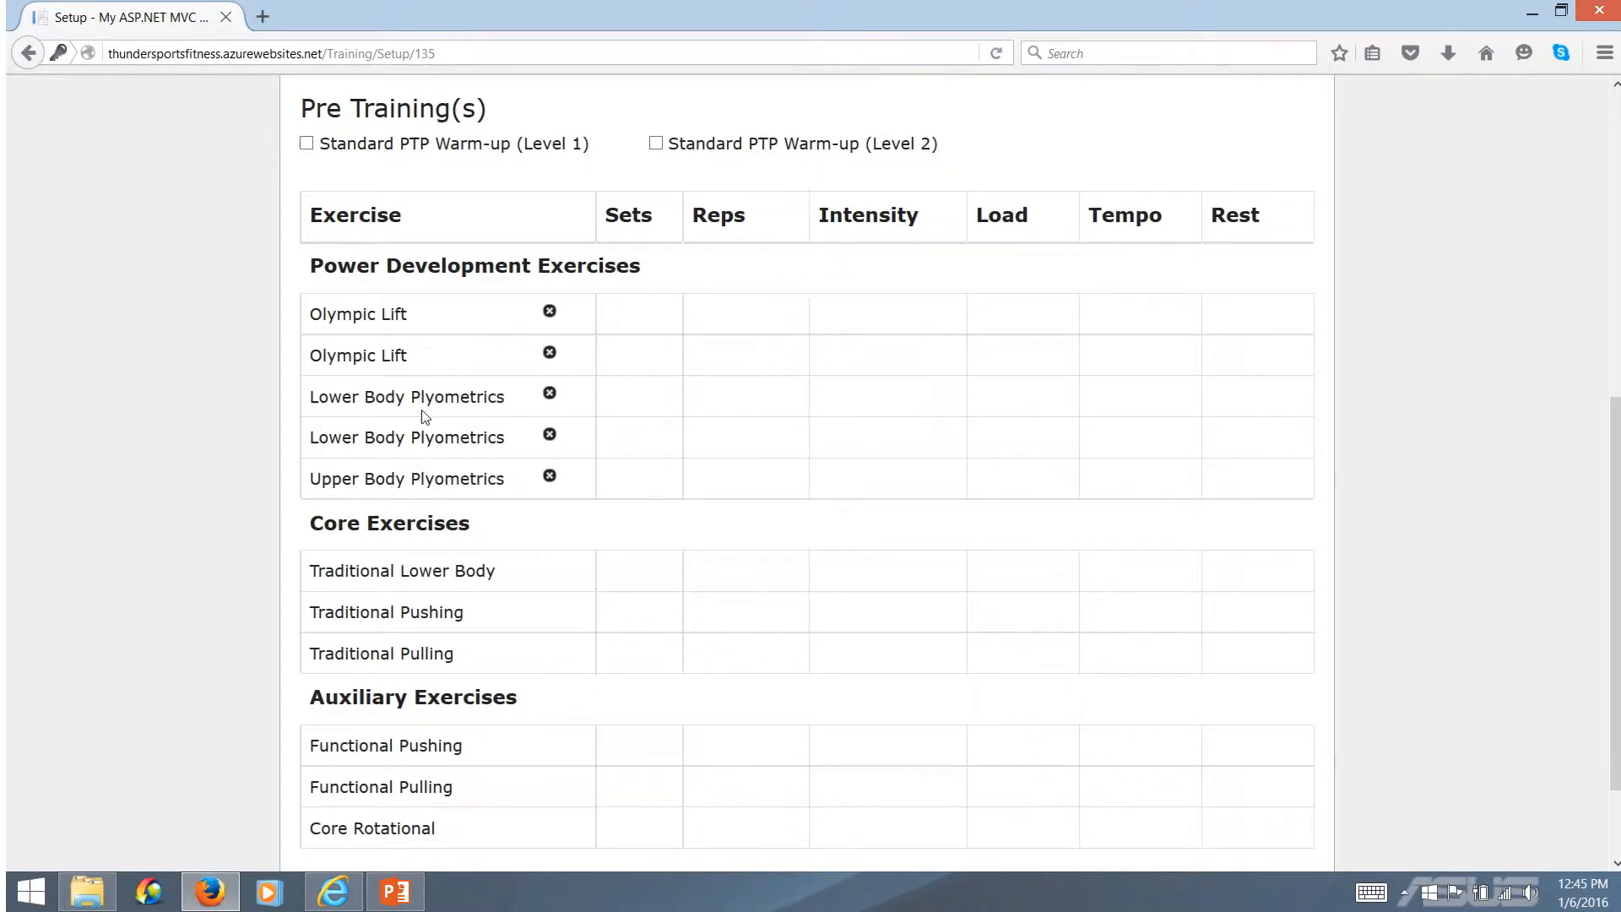
Remove both Olympic Lift rows from the Power Development Exercises
left_click(549, 313)
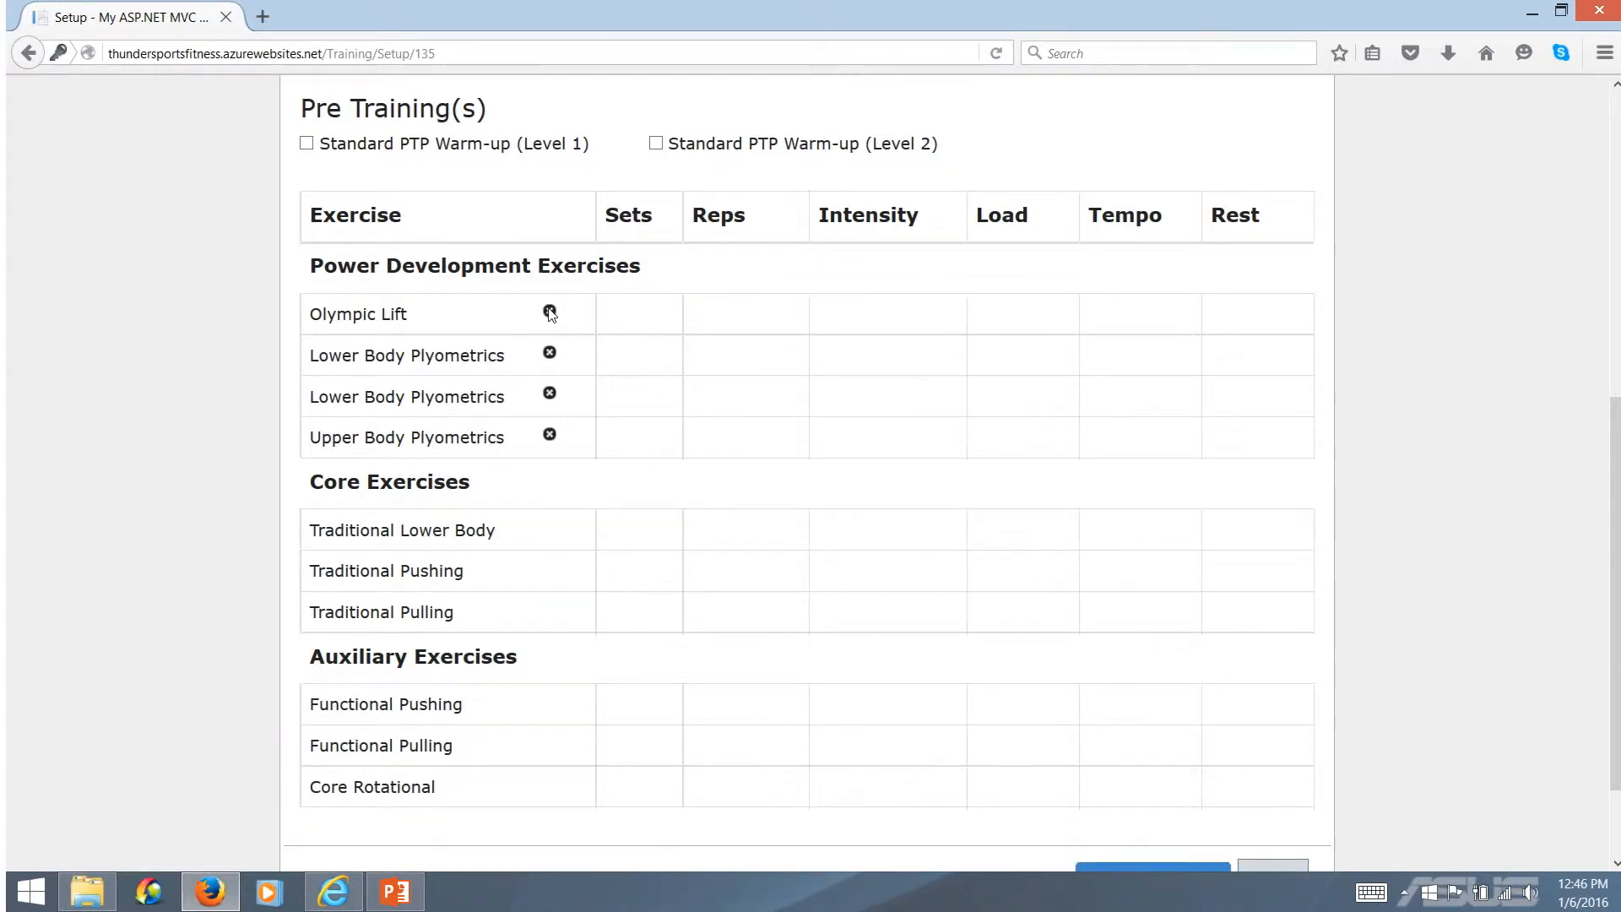
left_click(549, 312)
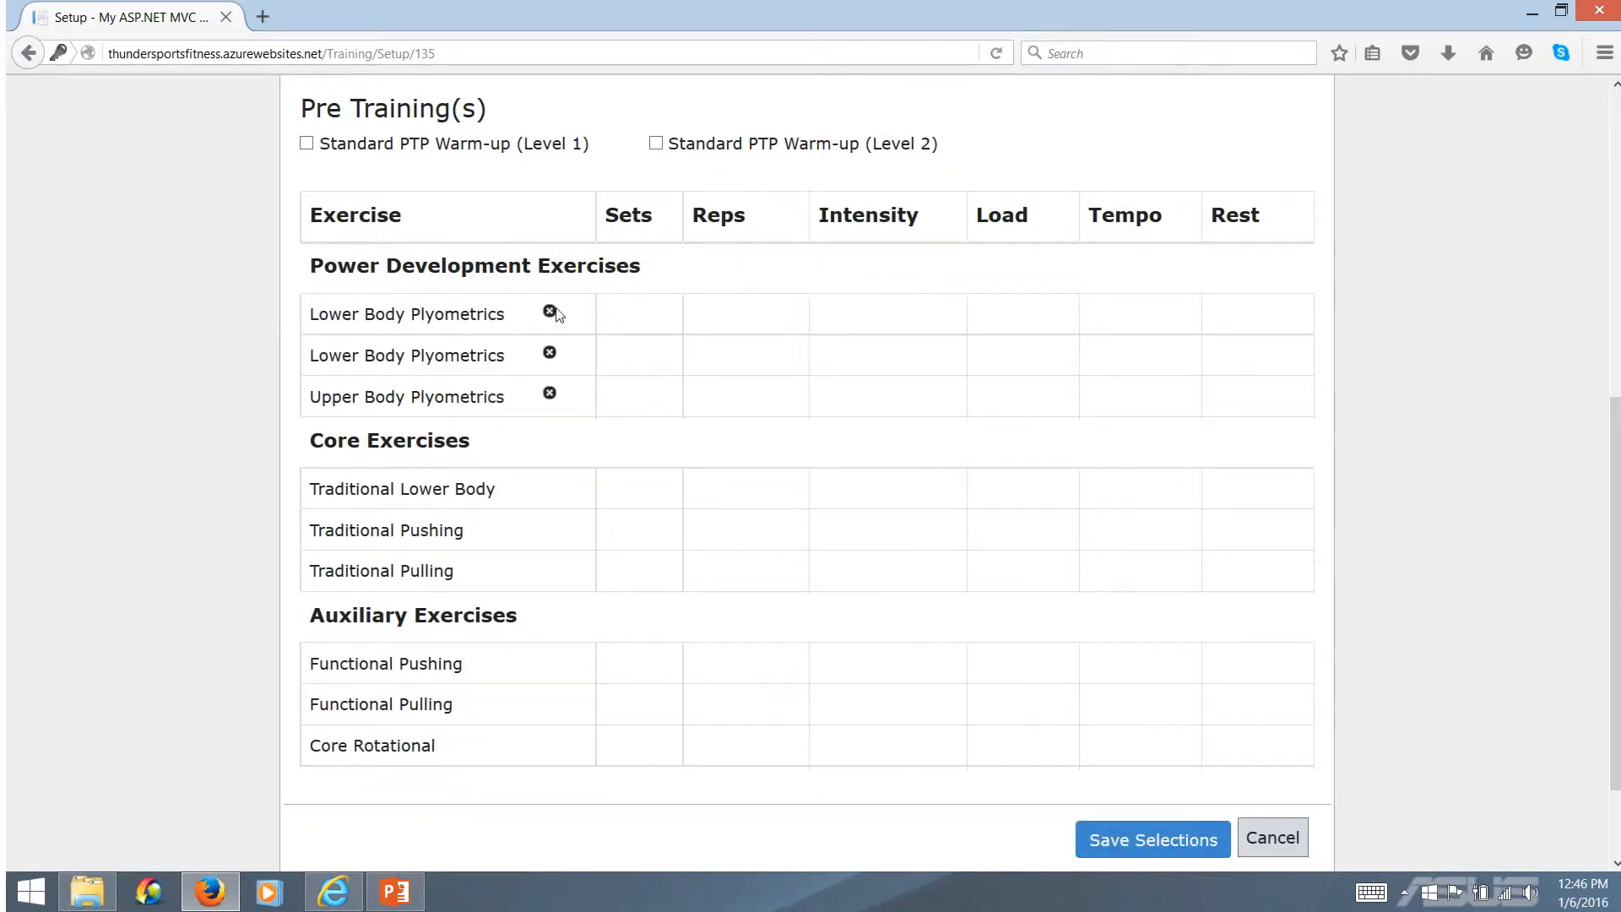
Choose Alternate Lateral Box Jumps from Progression 2 for the first Lower Body Plyometrics row
left_click_drag(449, 320, 455, 320)
left_click(453, 321)
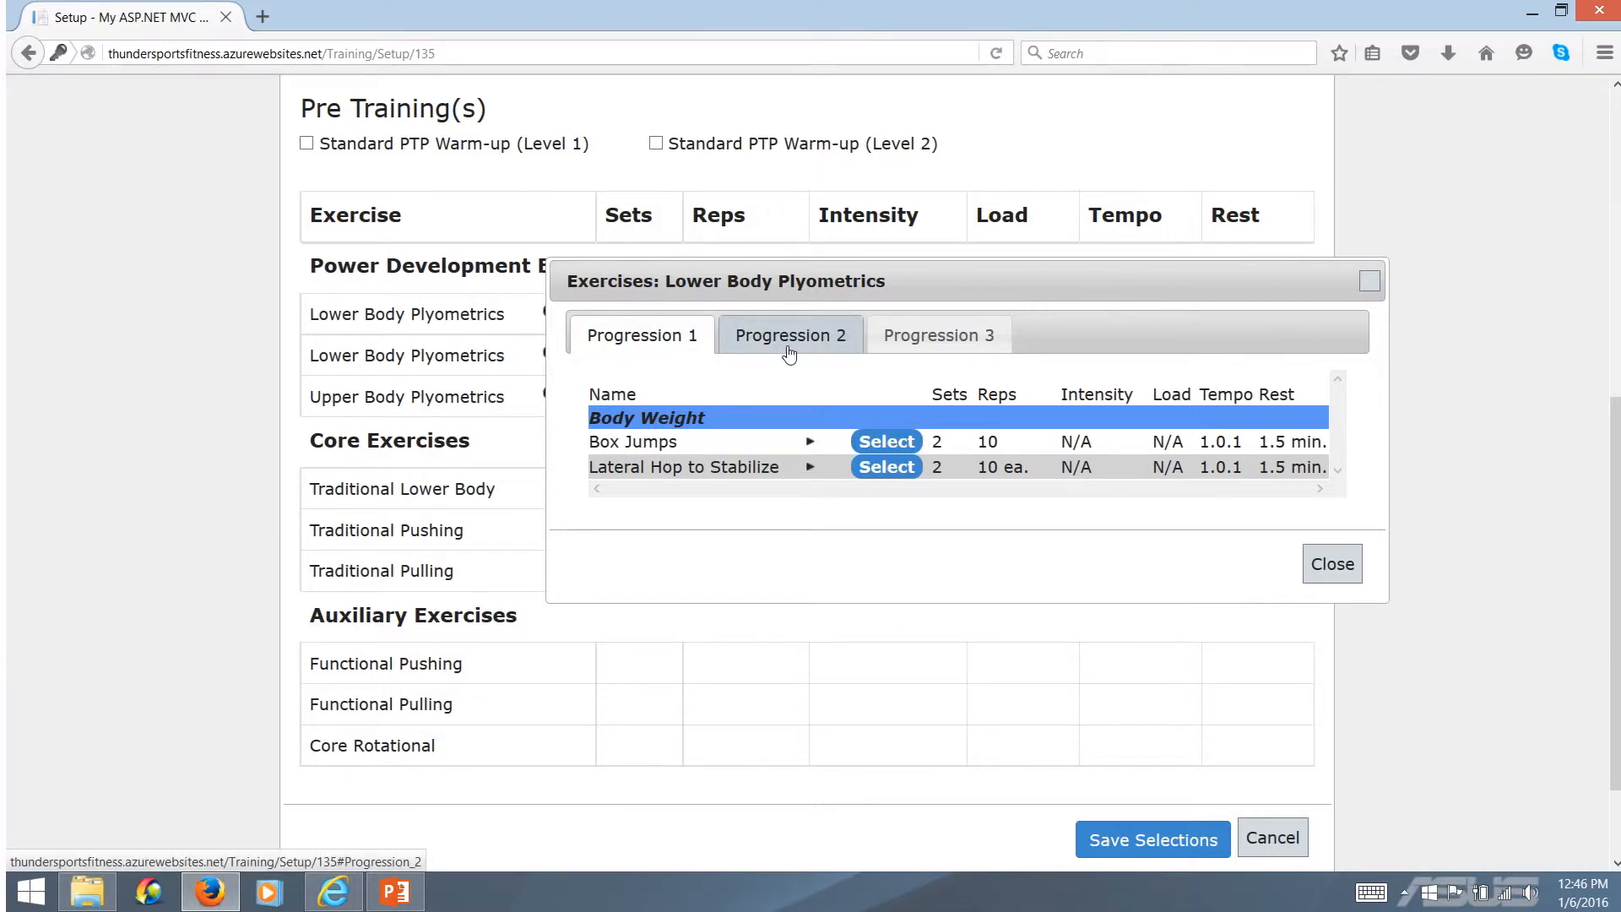
left_click(739, 349)
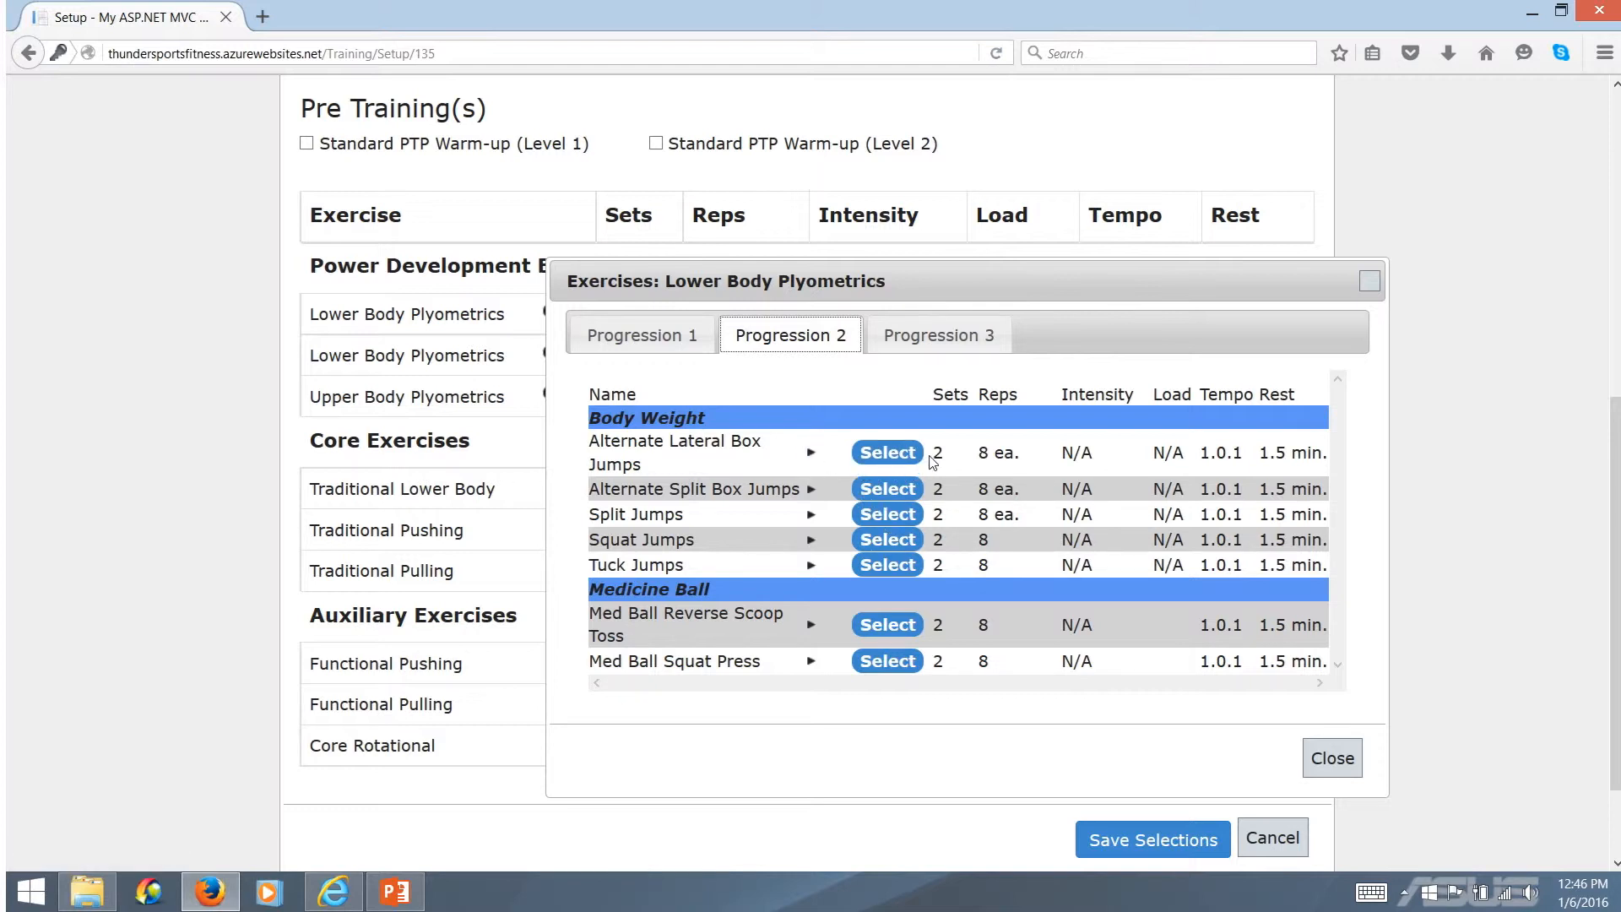
left_click_drag(930, 453, 1334, 461)
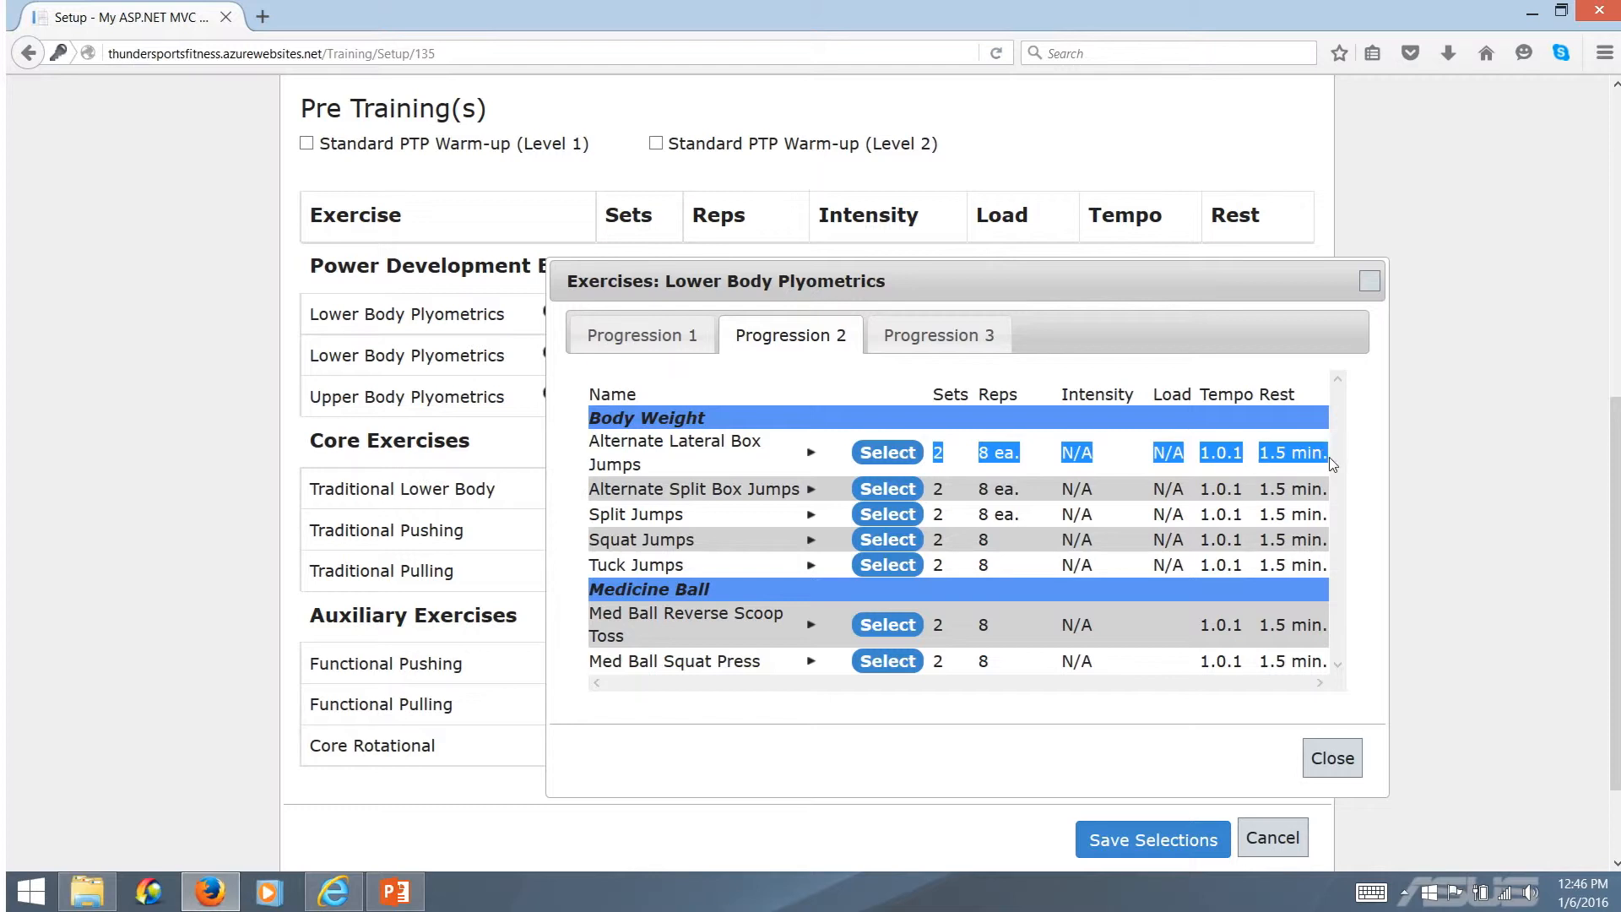
left_click(791, 385)
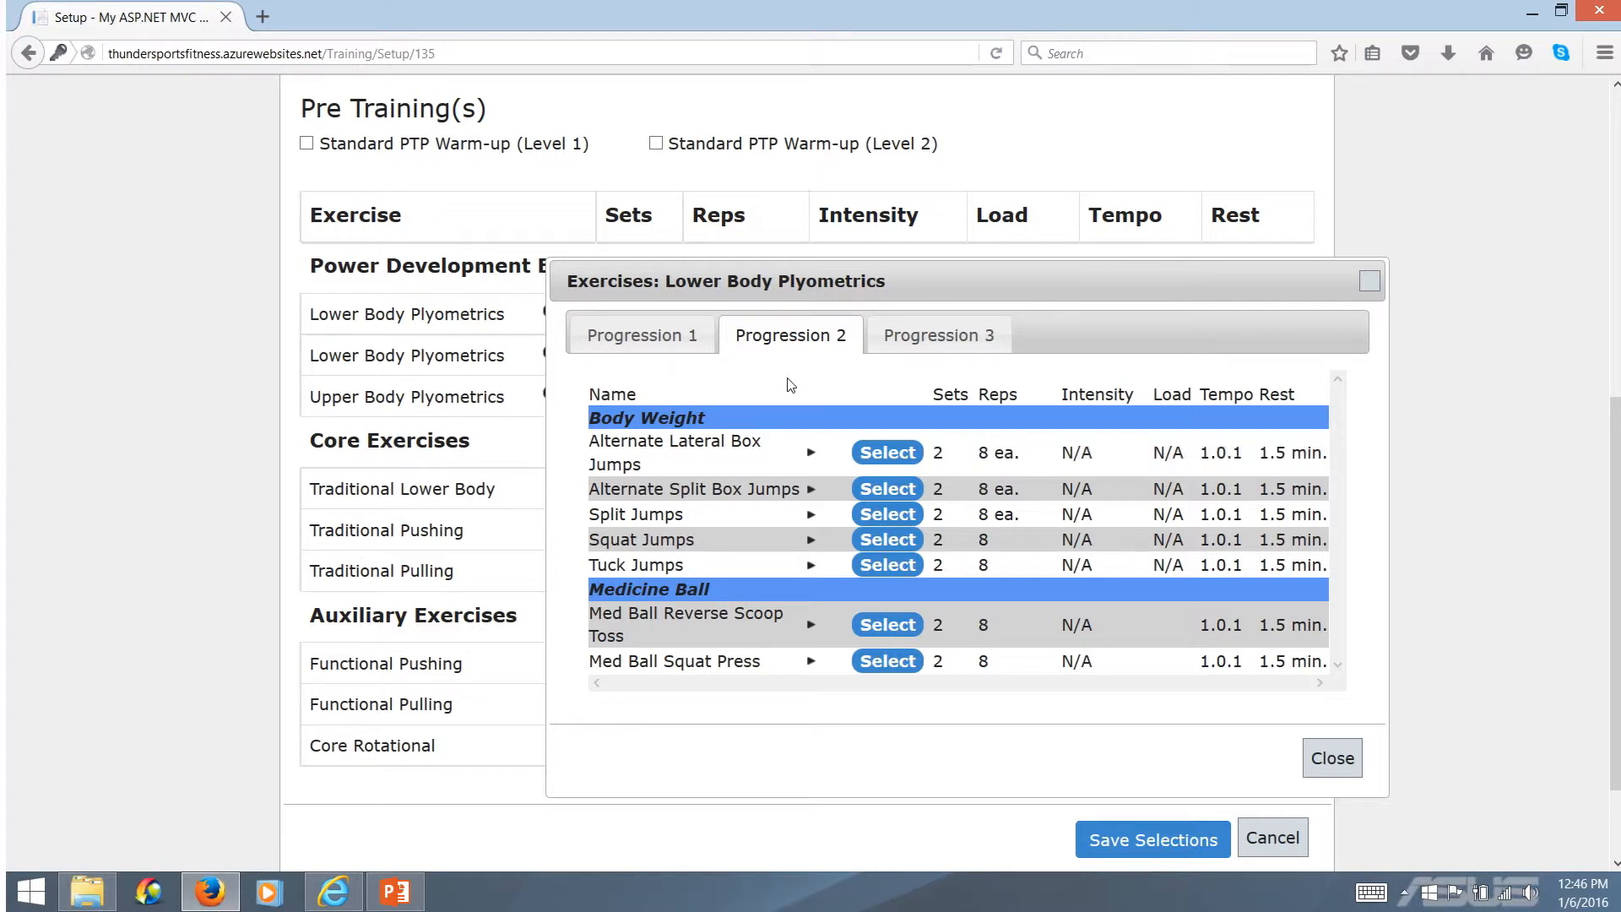
left_click(907, 457)
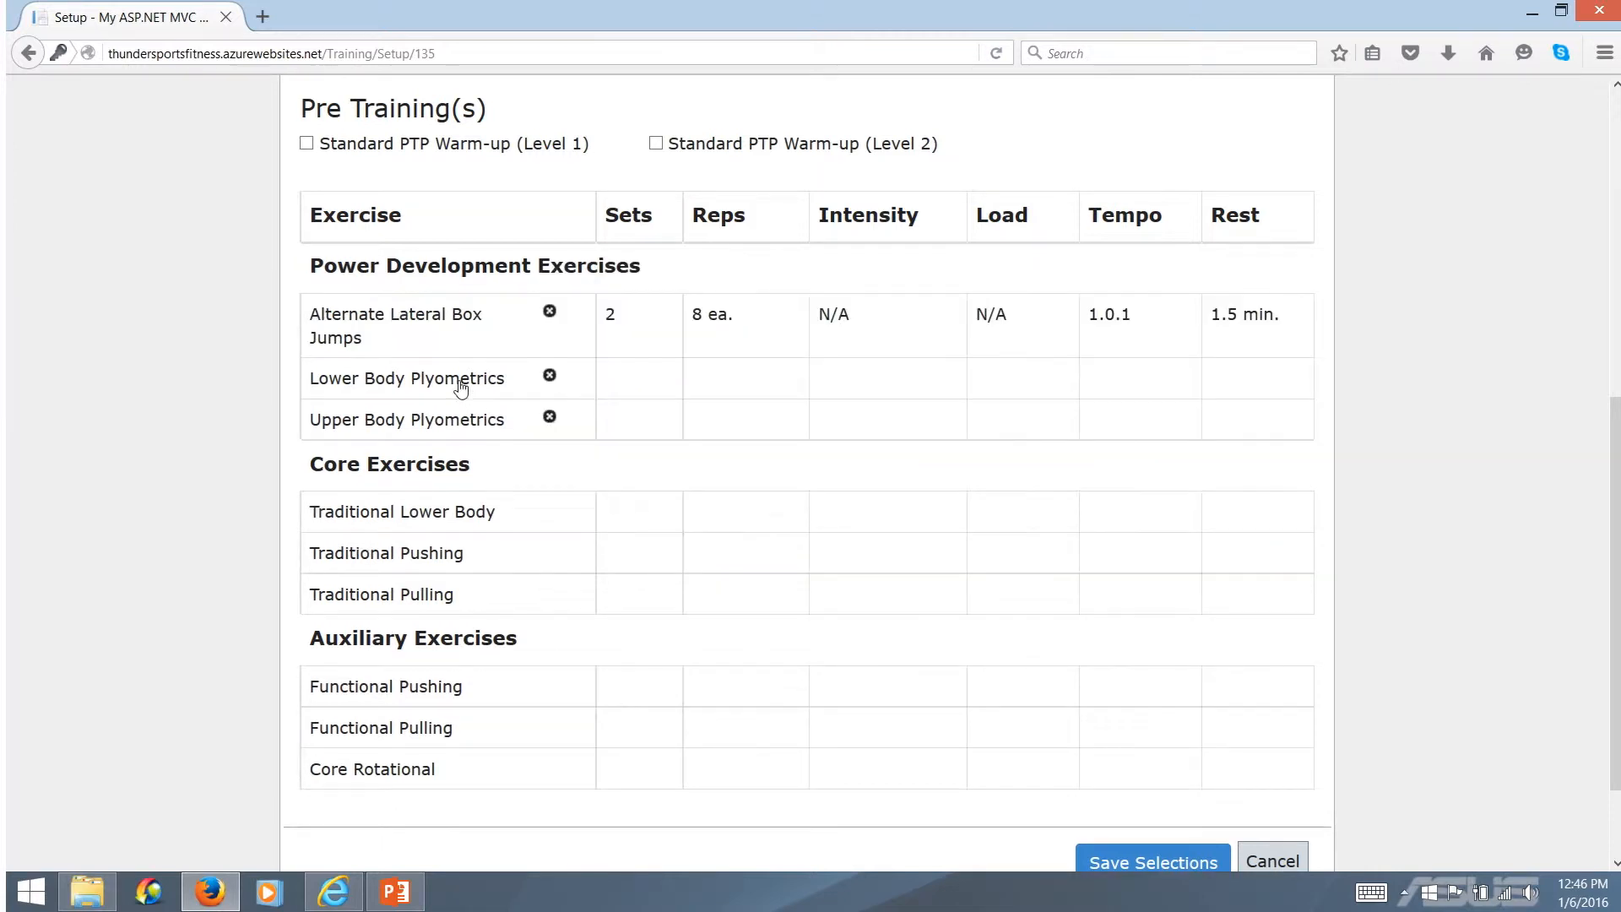
Choose Box Jumps for the remaining Lower Body Plyometrics row and Clap Push Ups from Progression 2 for Upper Body Plyometrics
left_click(461, 387)
left_click(878, 454)
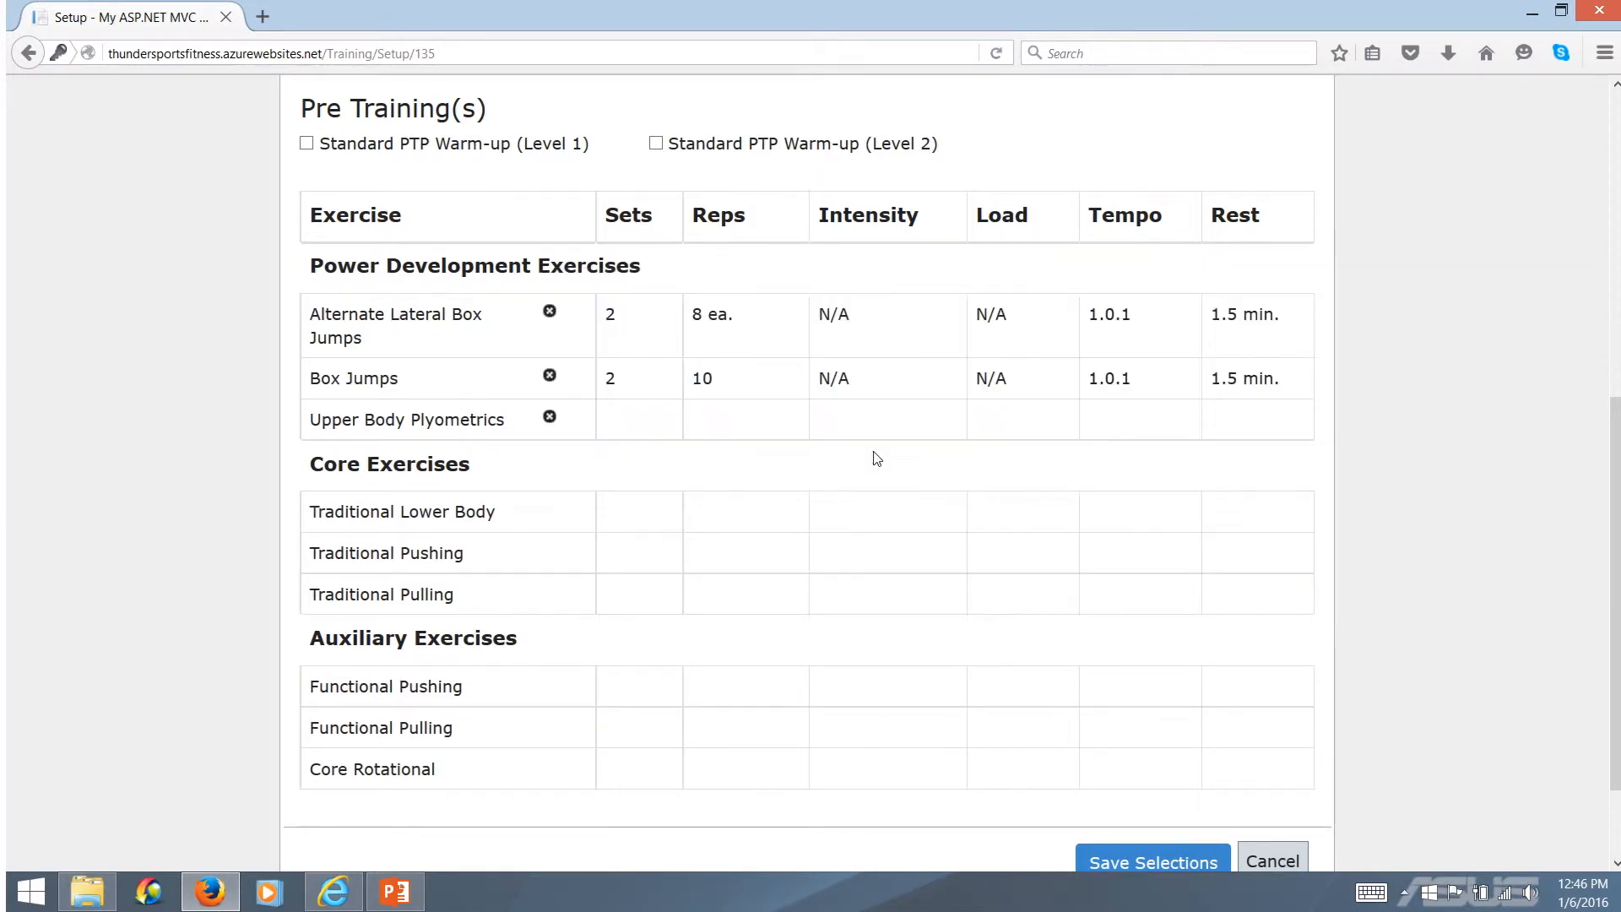
left_click(482, 434)
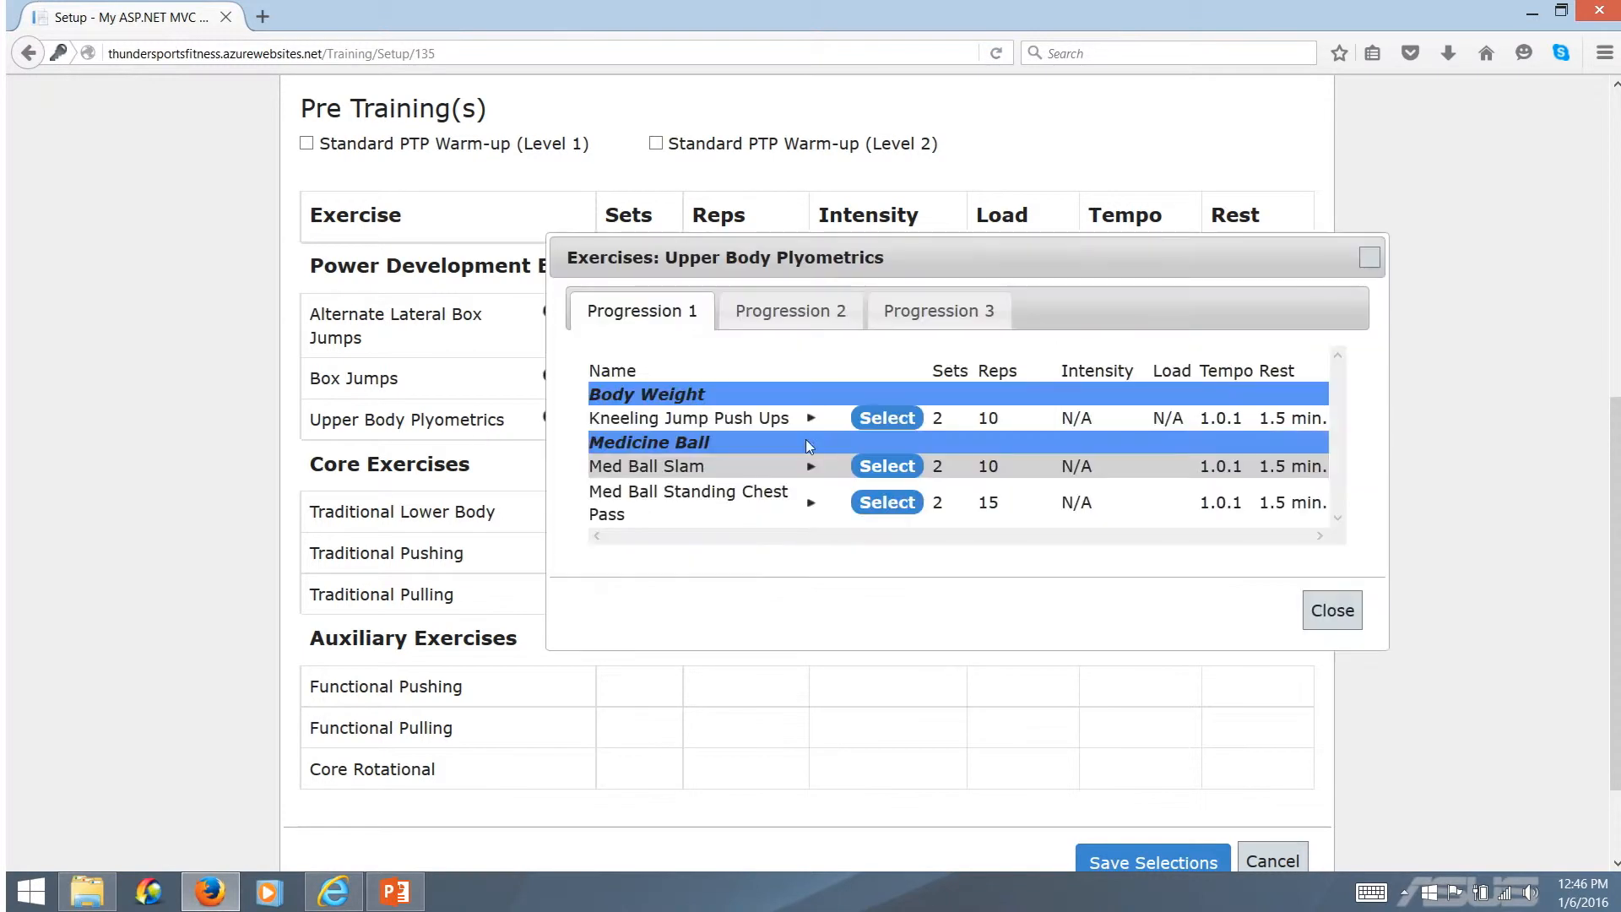
left_click(772, 325)
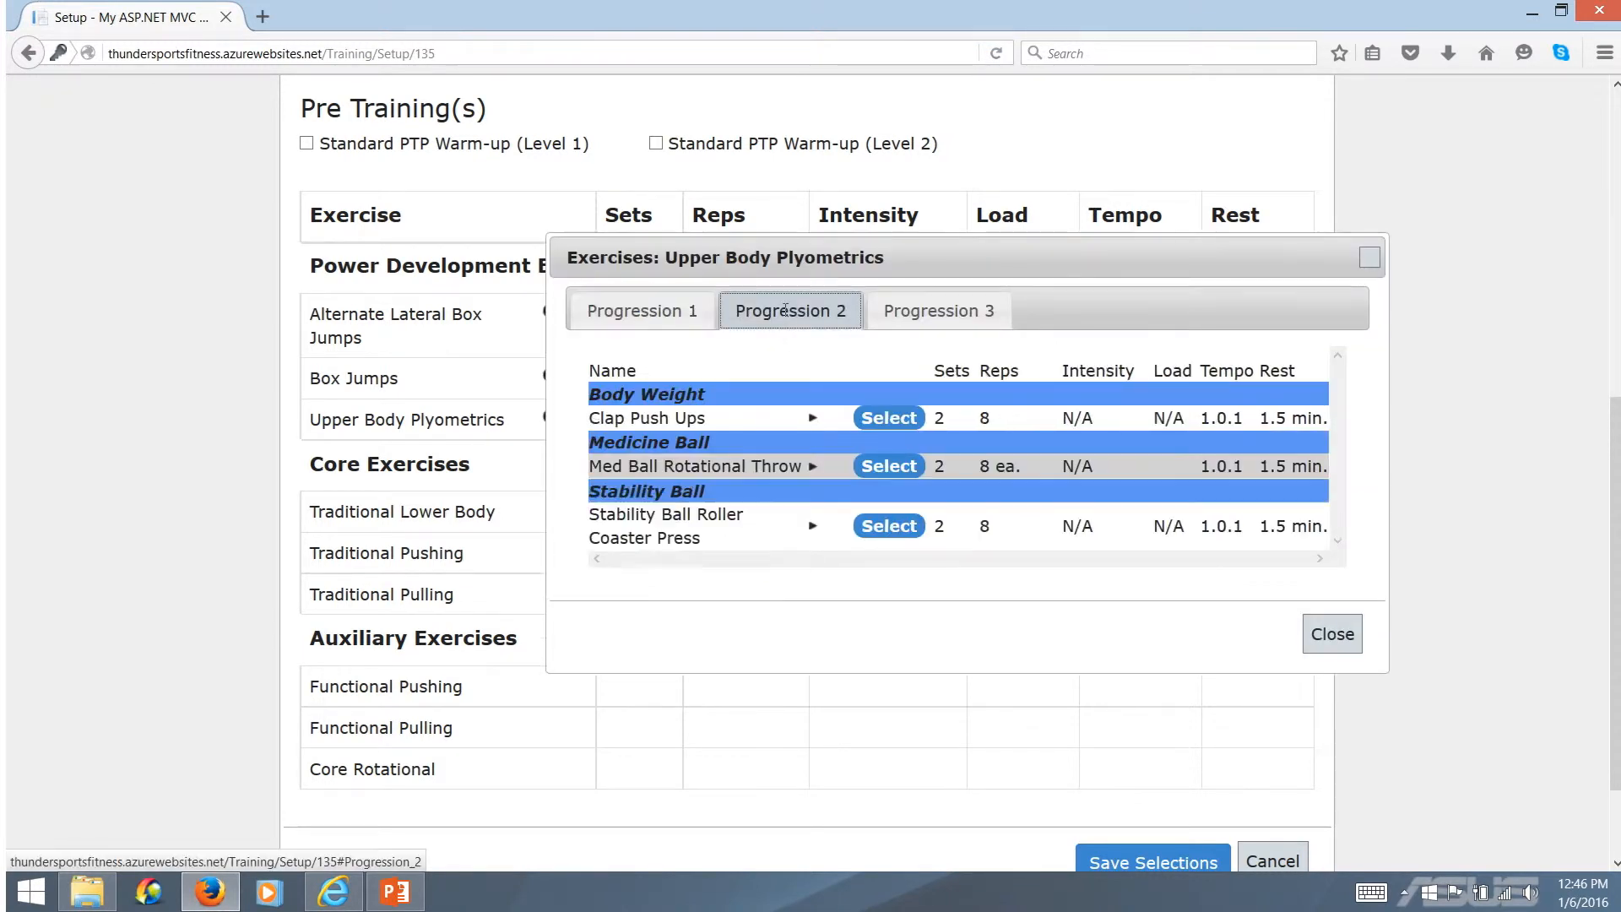
left_click(893, 419)
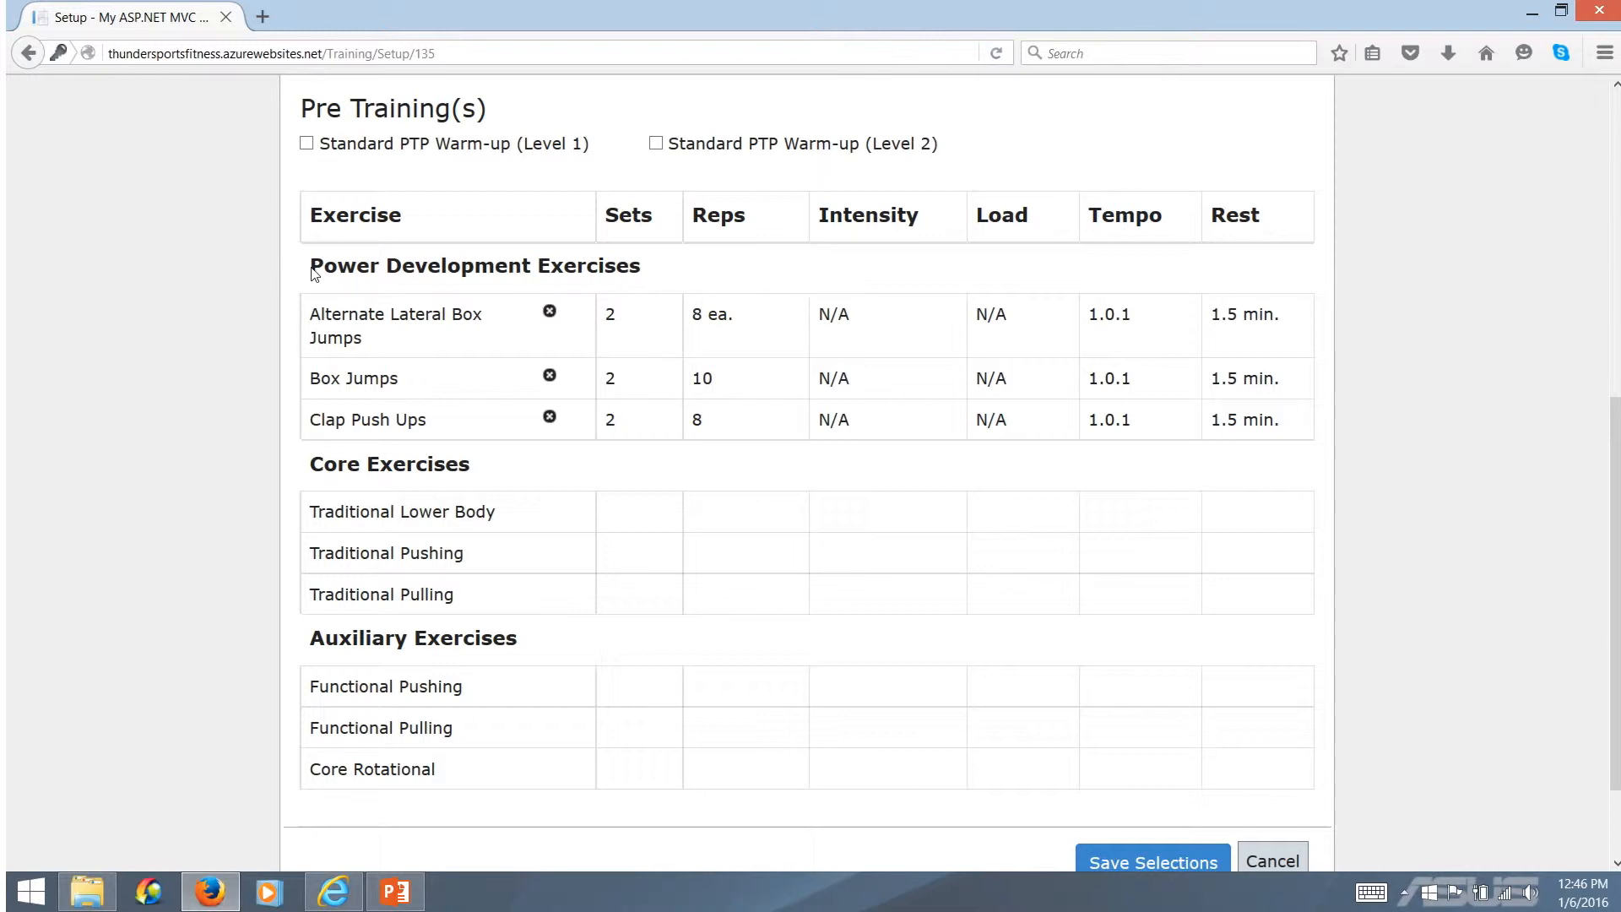
Review the Power Development Exercises section and the sets assigned to its chosen exercises
left_click_drag(312, 270, 643, 289)
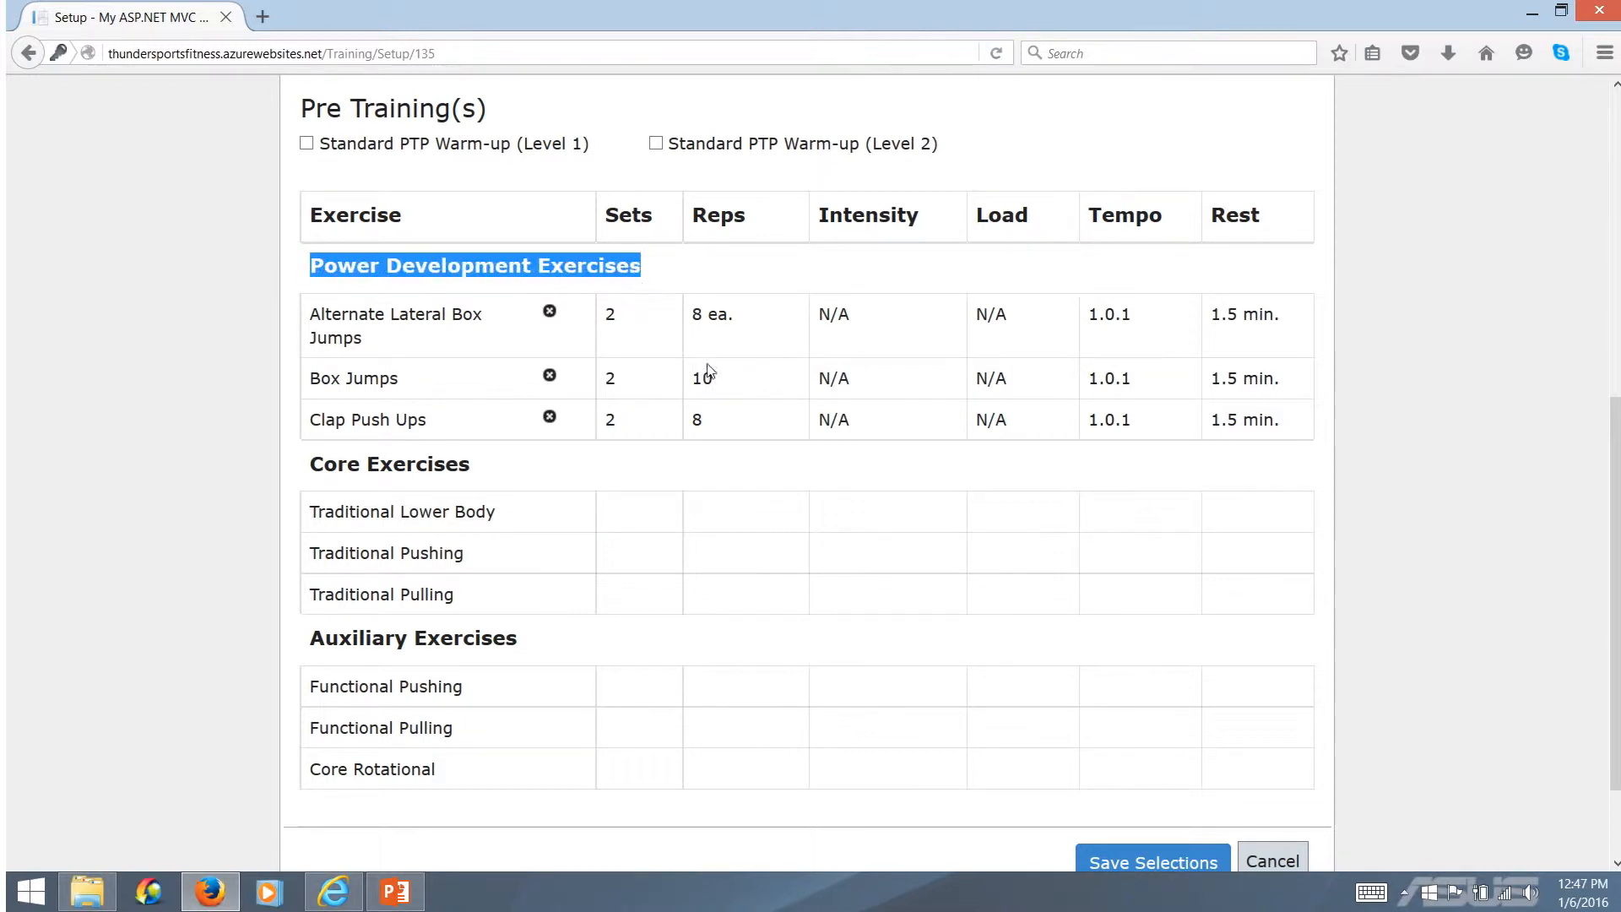
left_click(709, 479)
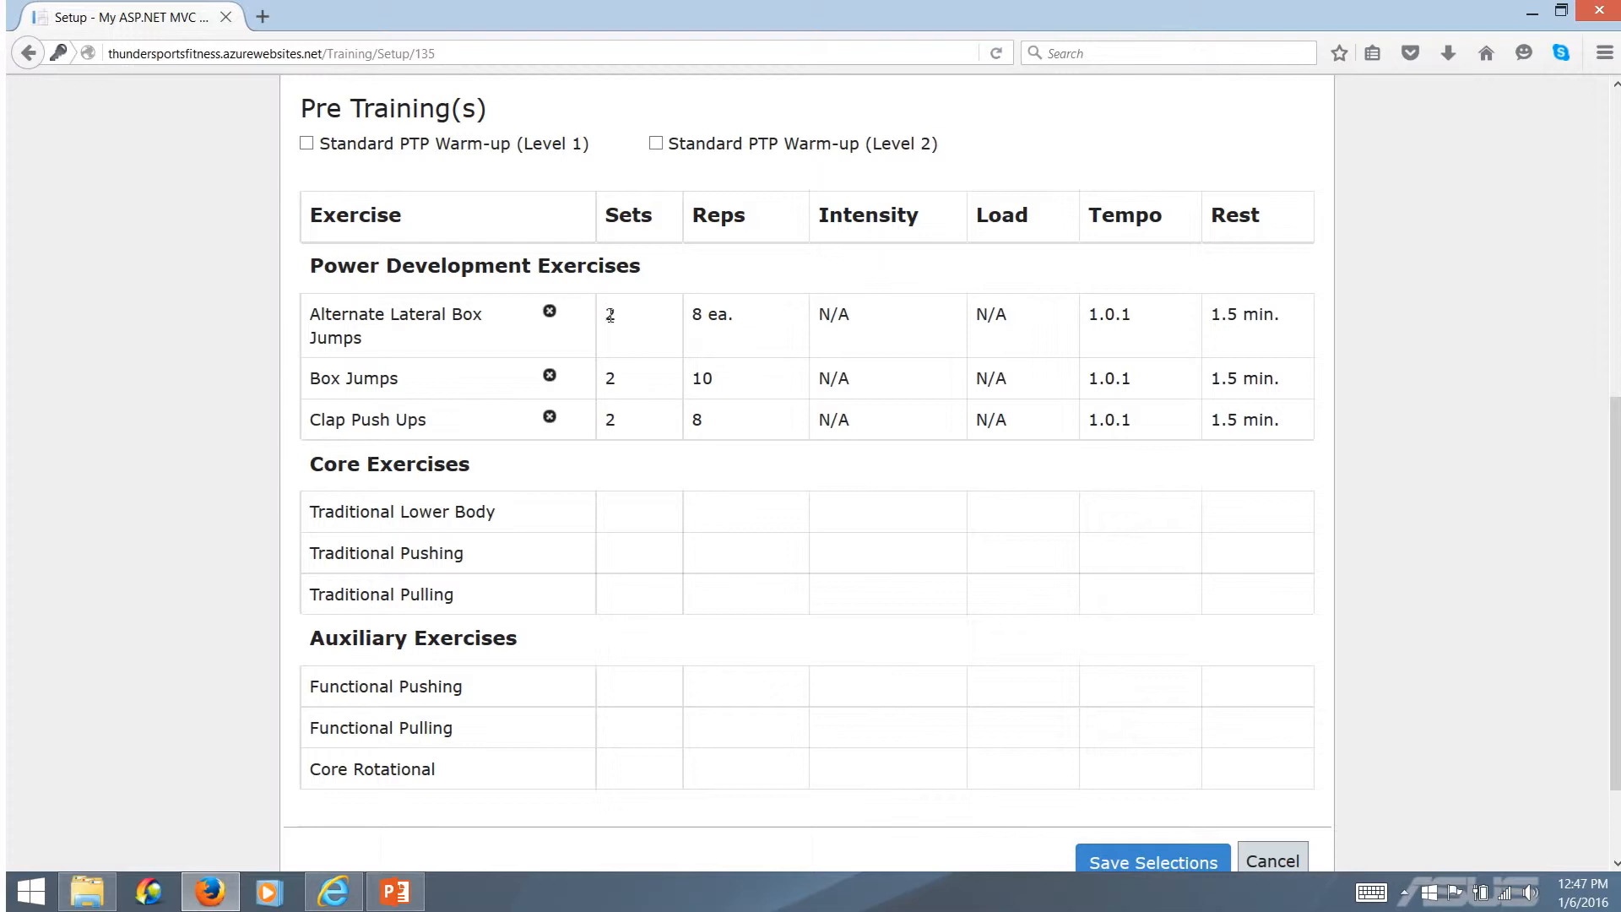
left_click_drag(609, 314, 669, 465)
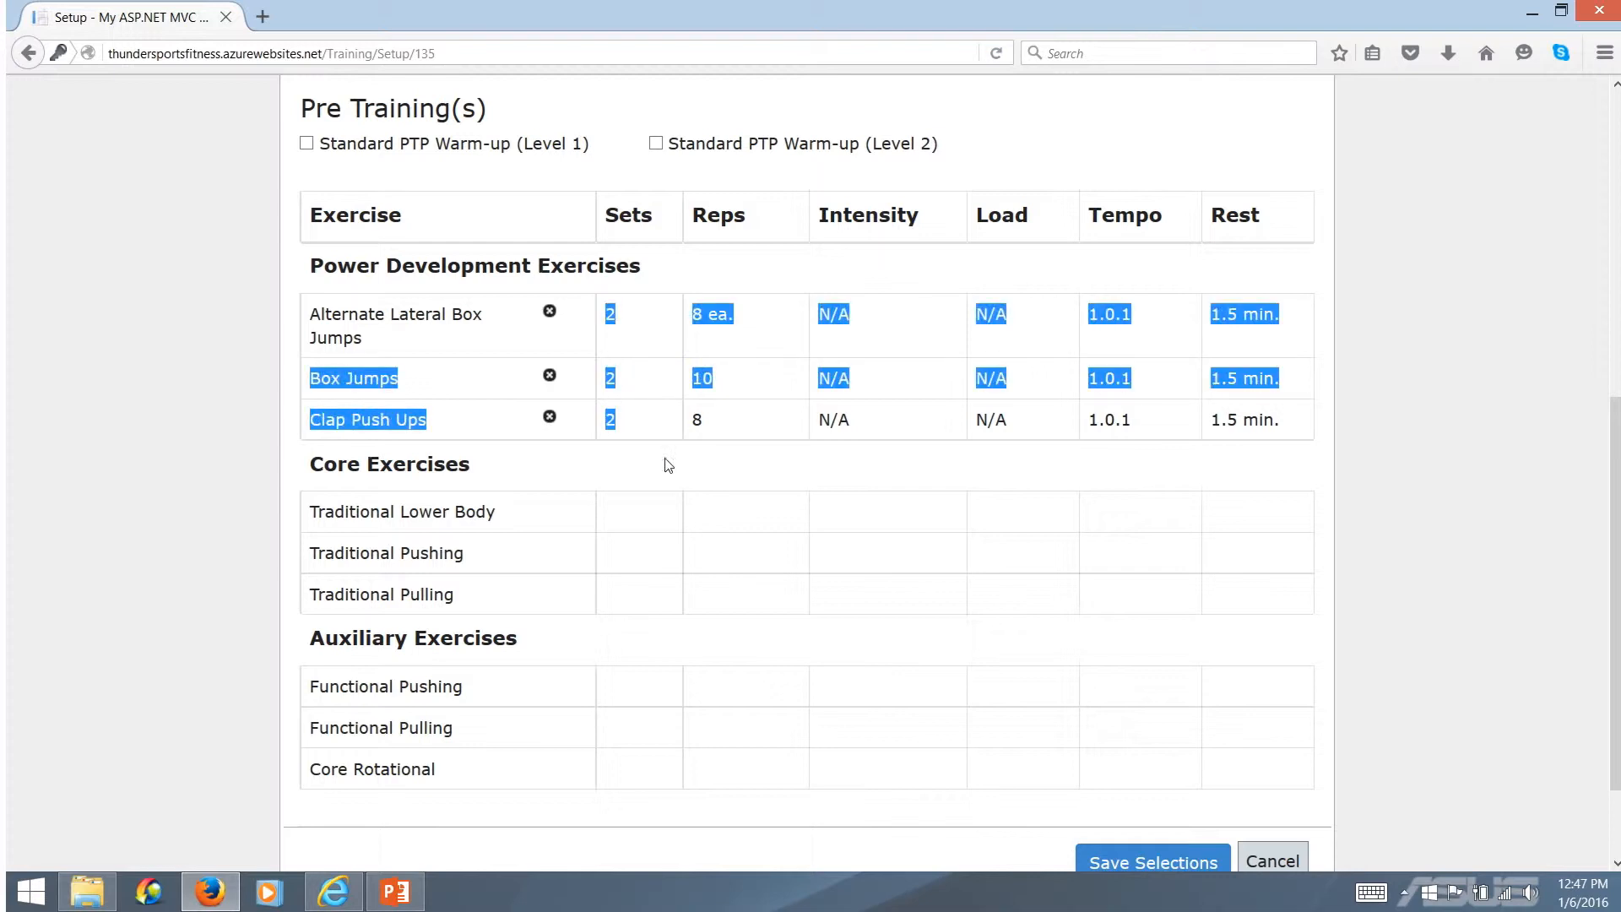
left_click(669, 465)
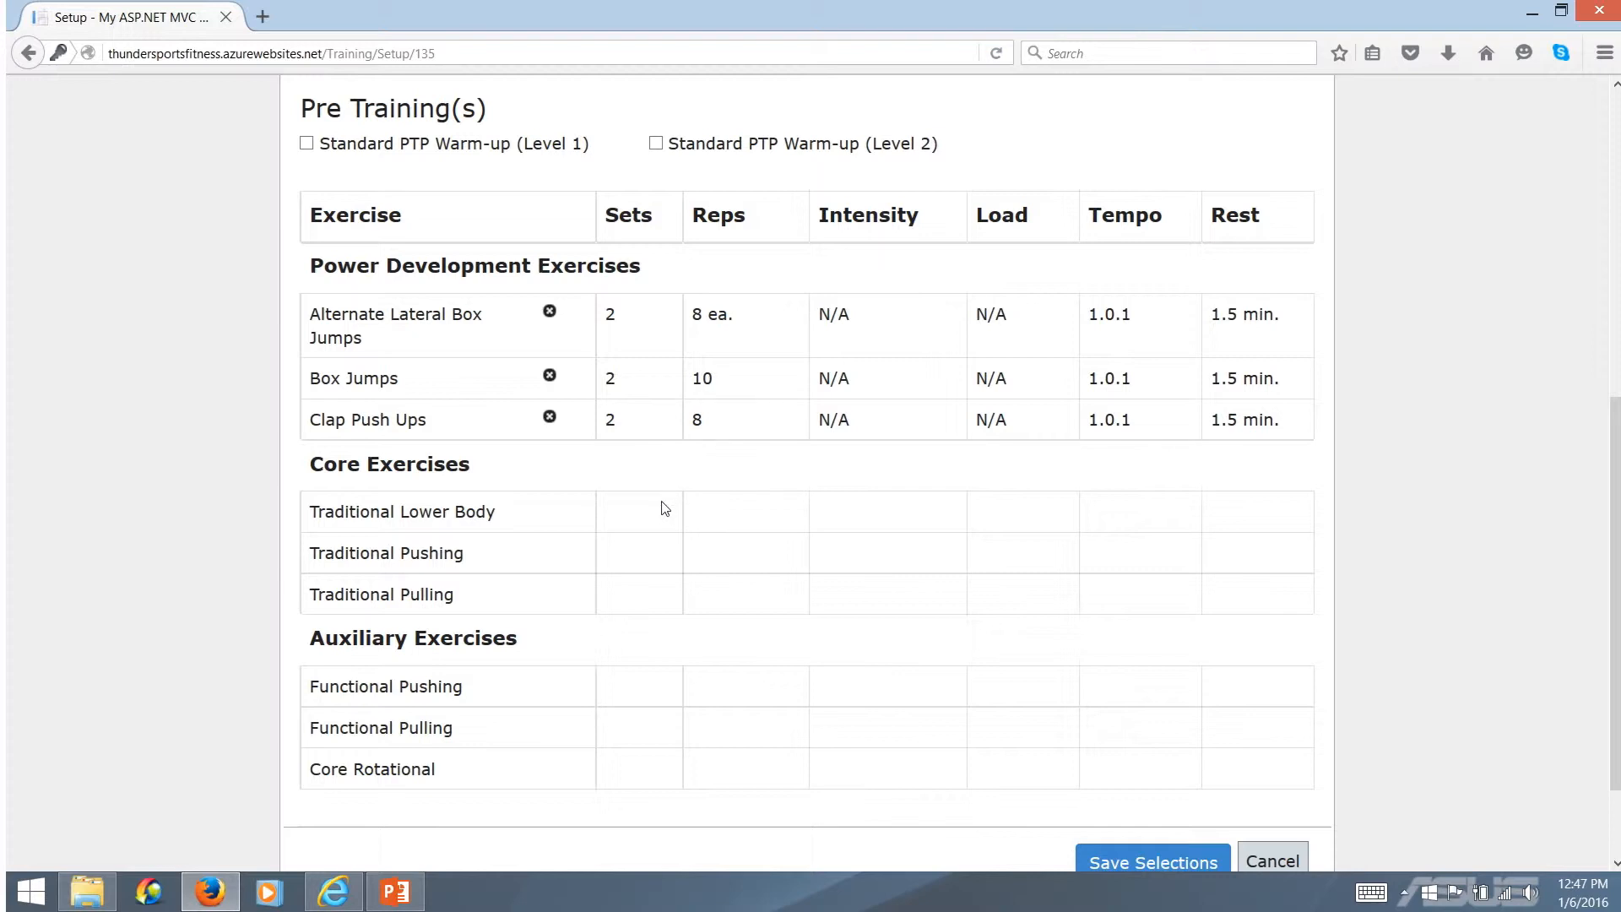
Choose Barbell Back Squat, Barbell Bench Press and Dumbbell Upright Row from Progression 1 for the three Core Exercises rows
scroll(649, 516, "down", 1)
scroll(649, 516, "down", 2)
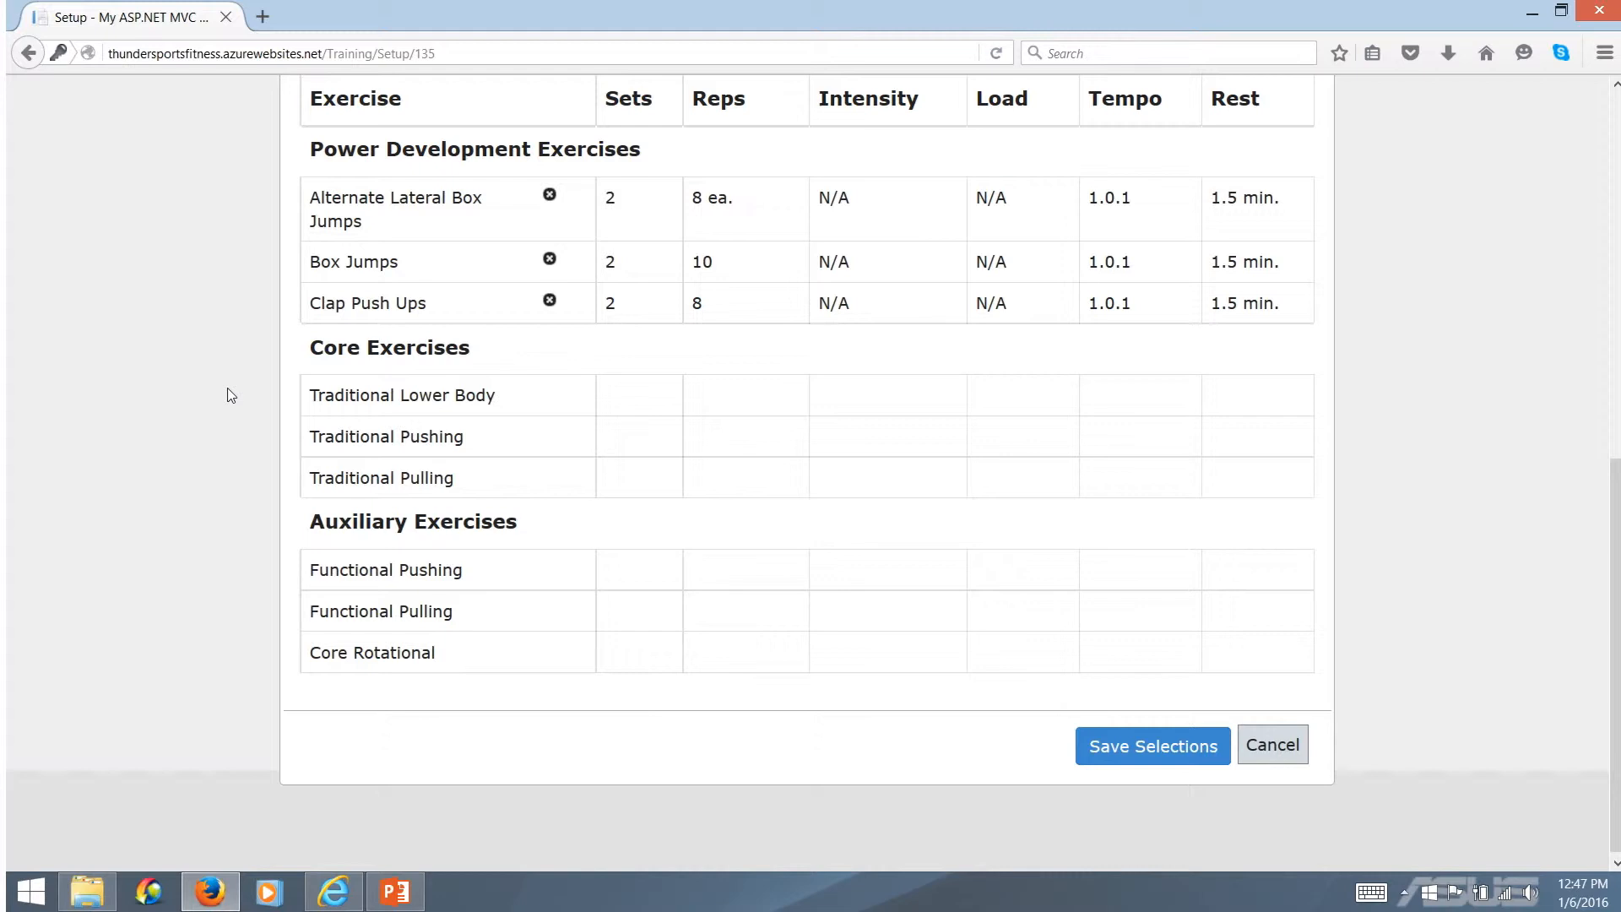
left_click(425, 397)
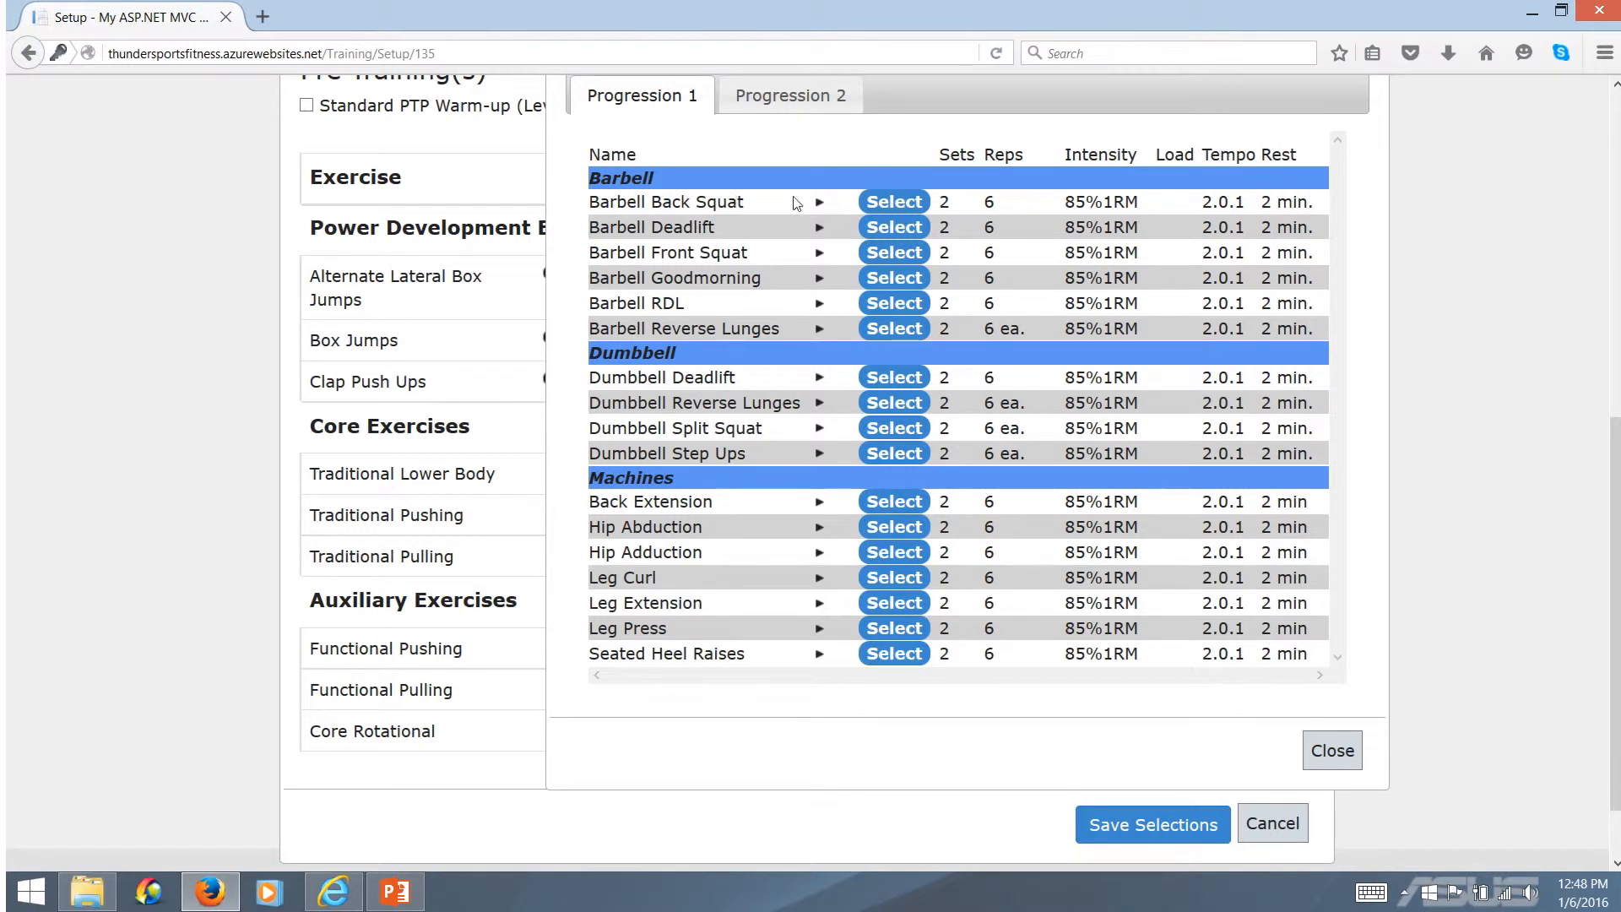
left_click(904, 204)
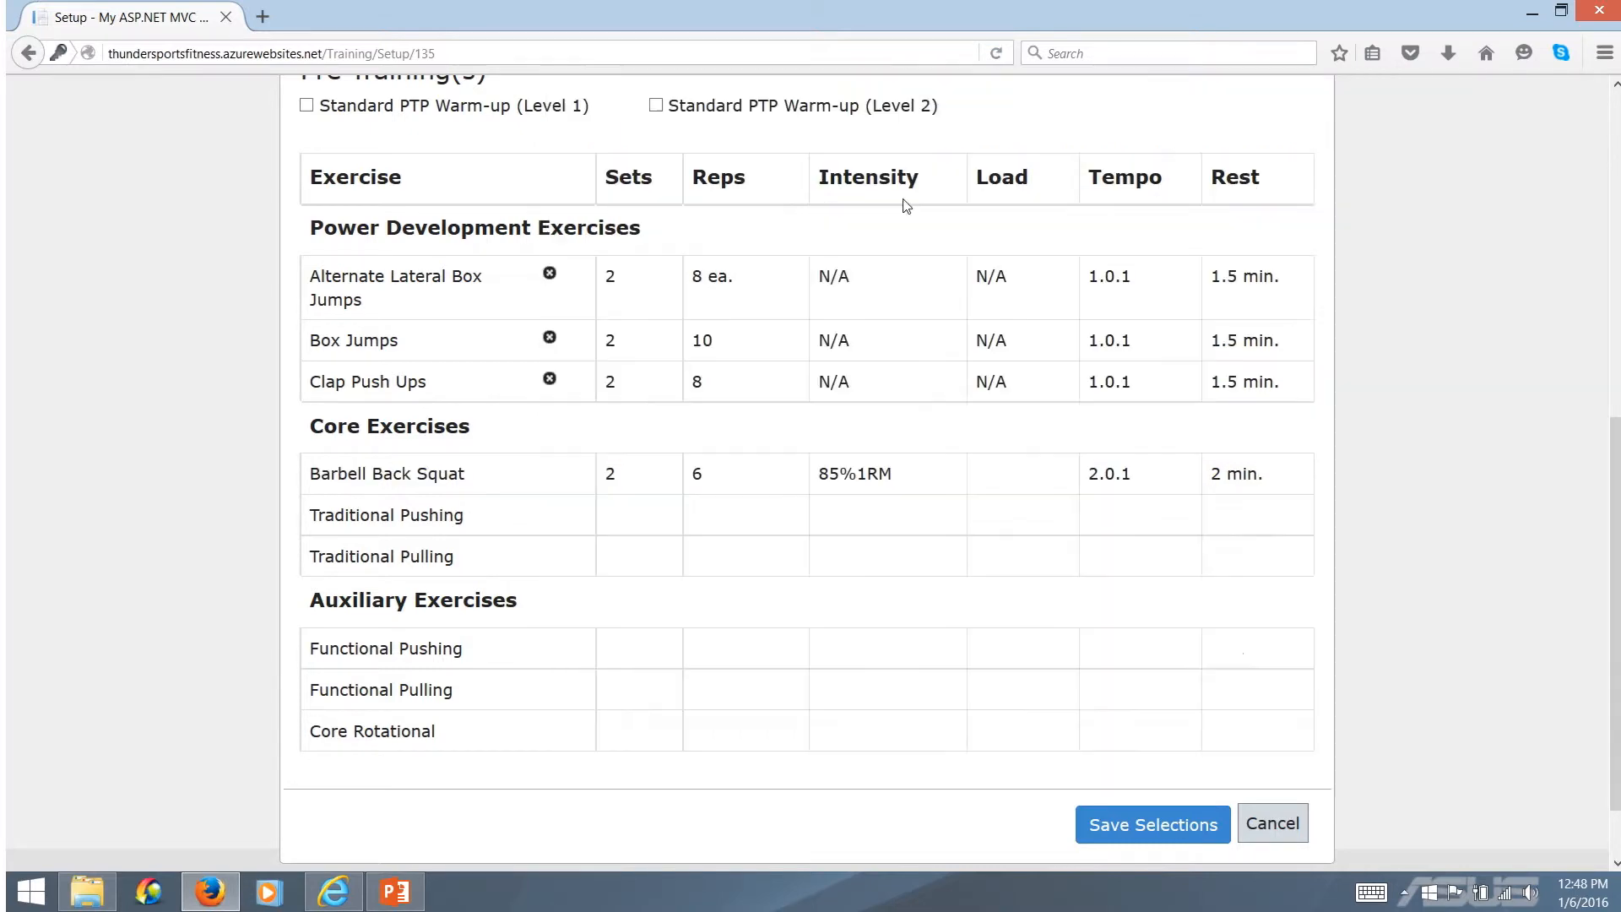
left_click(444, 519)
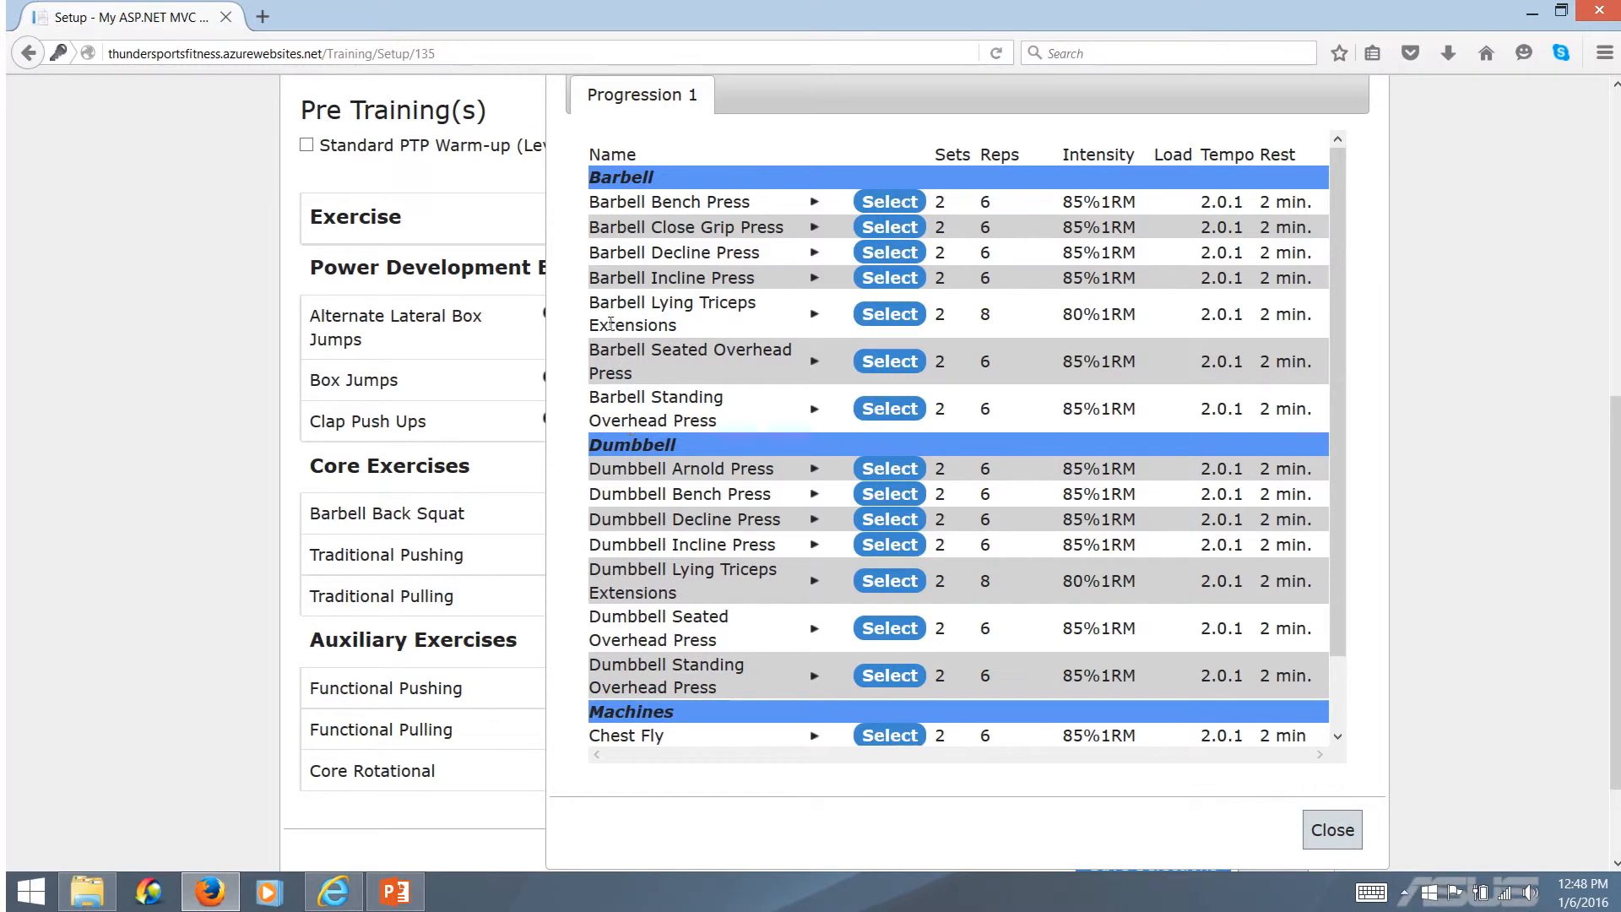
left_click(887, 202)
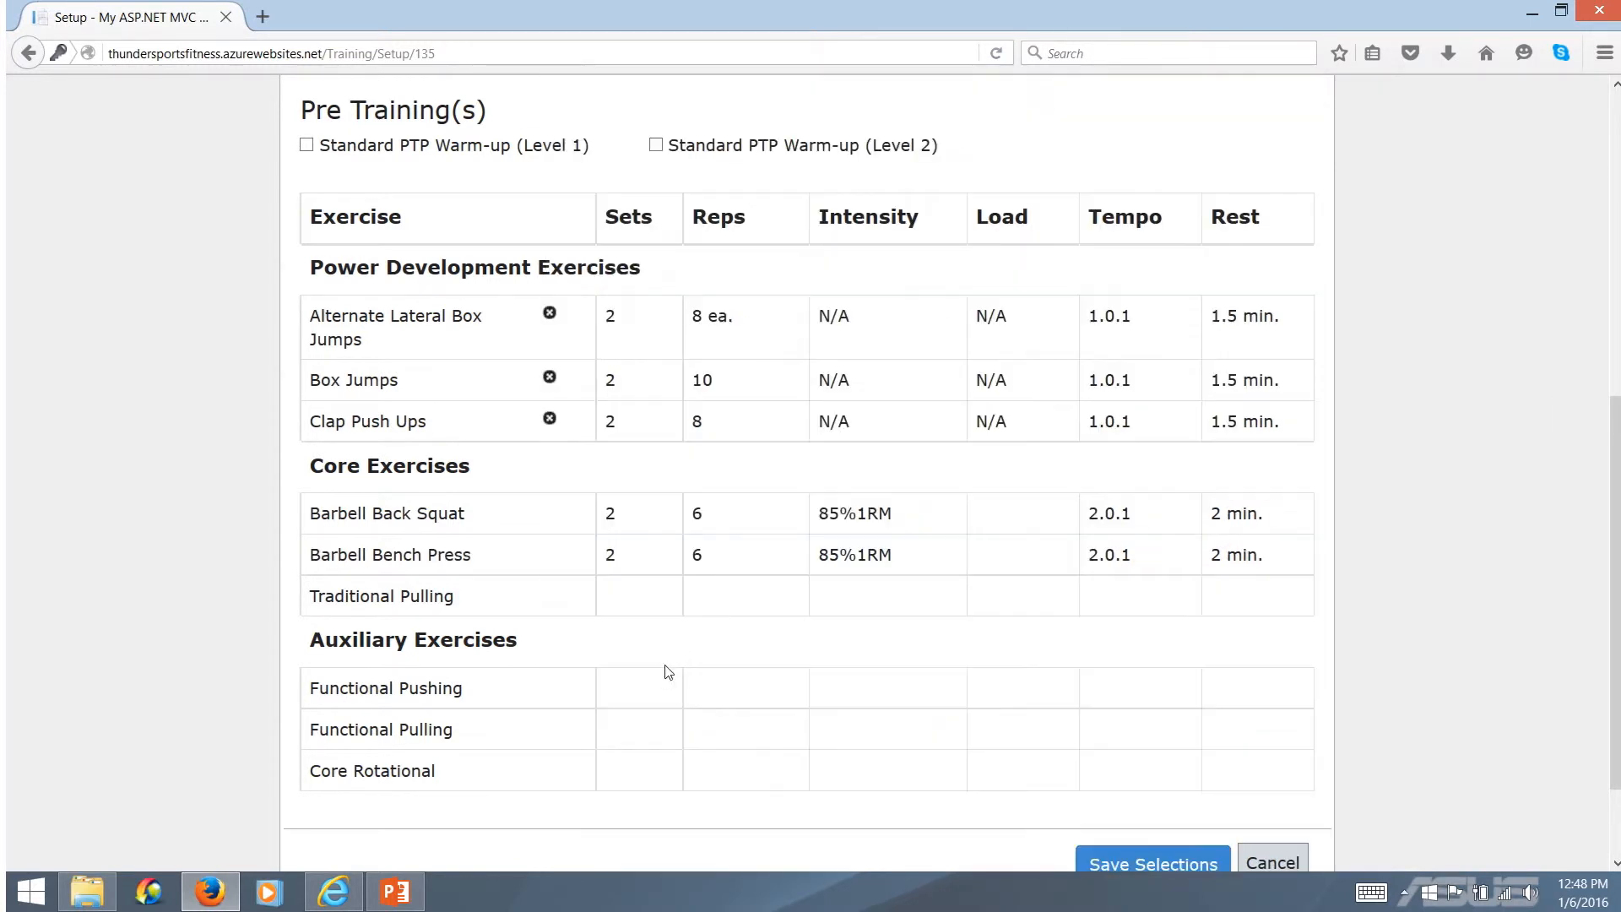
left_click(436, 599)
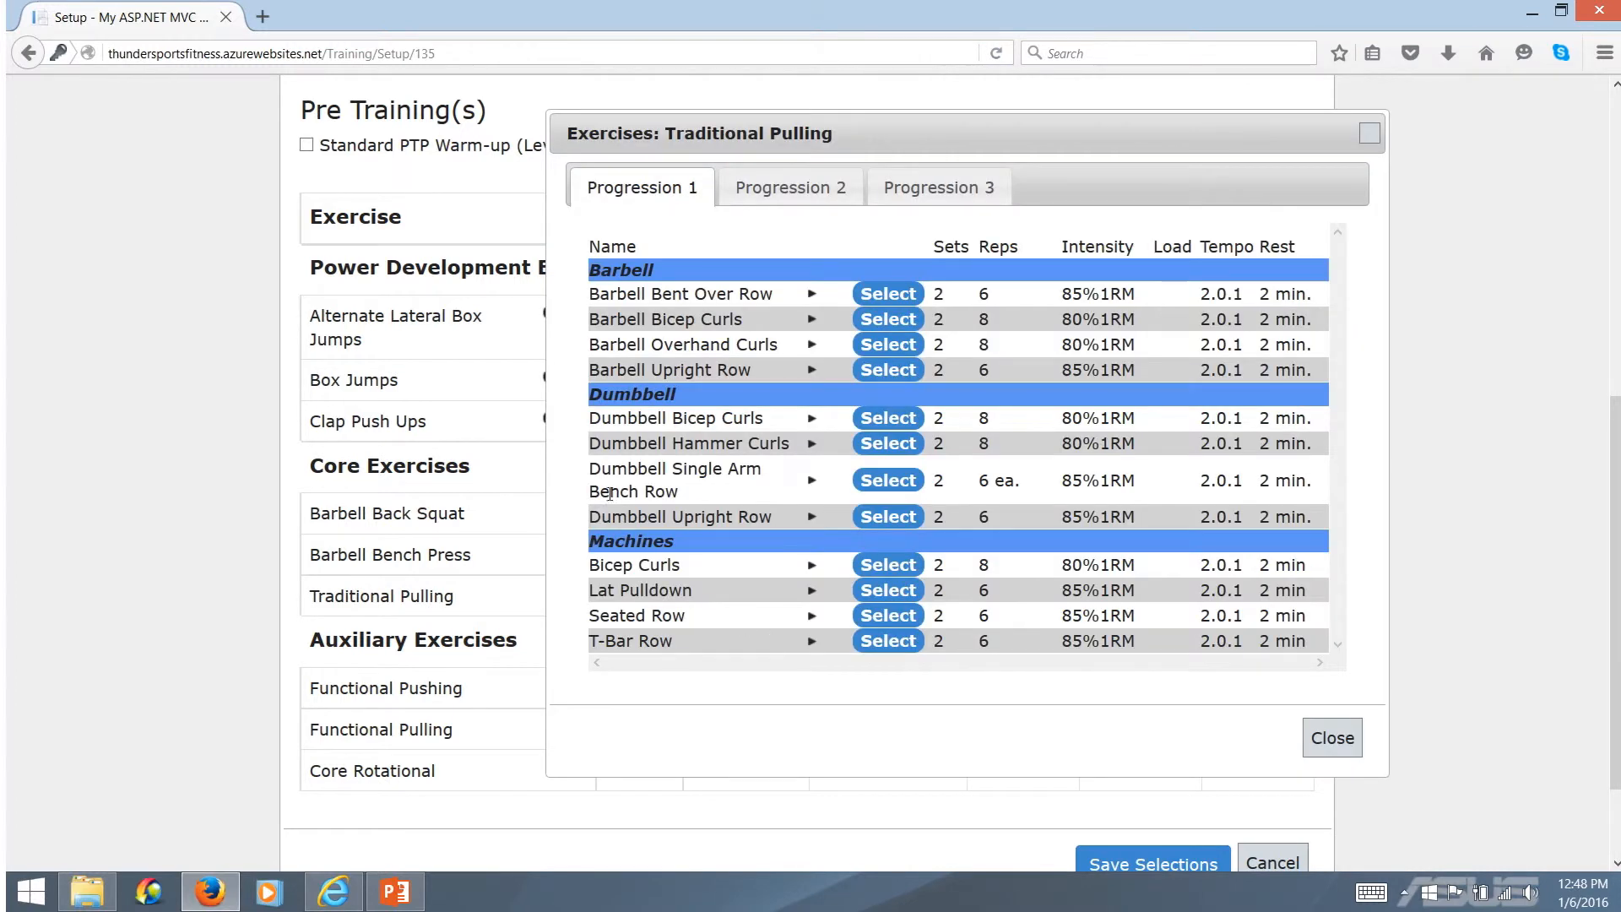
left_click(889, 517)
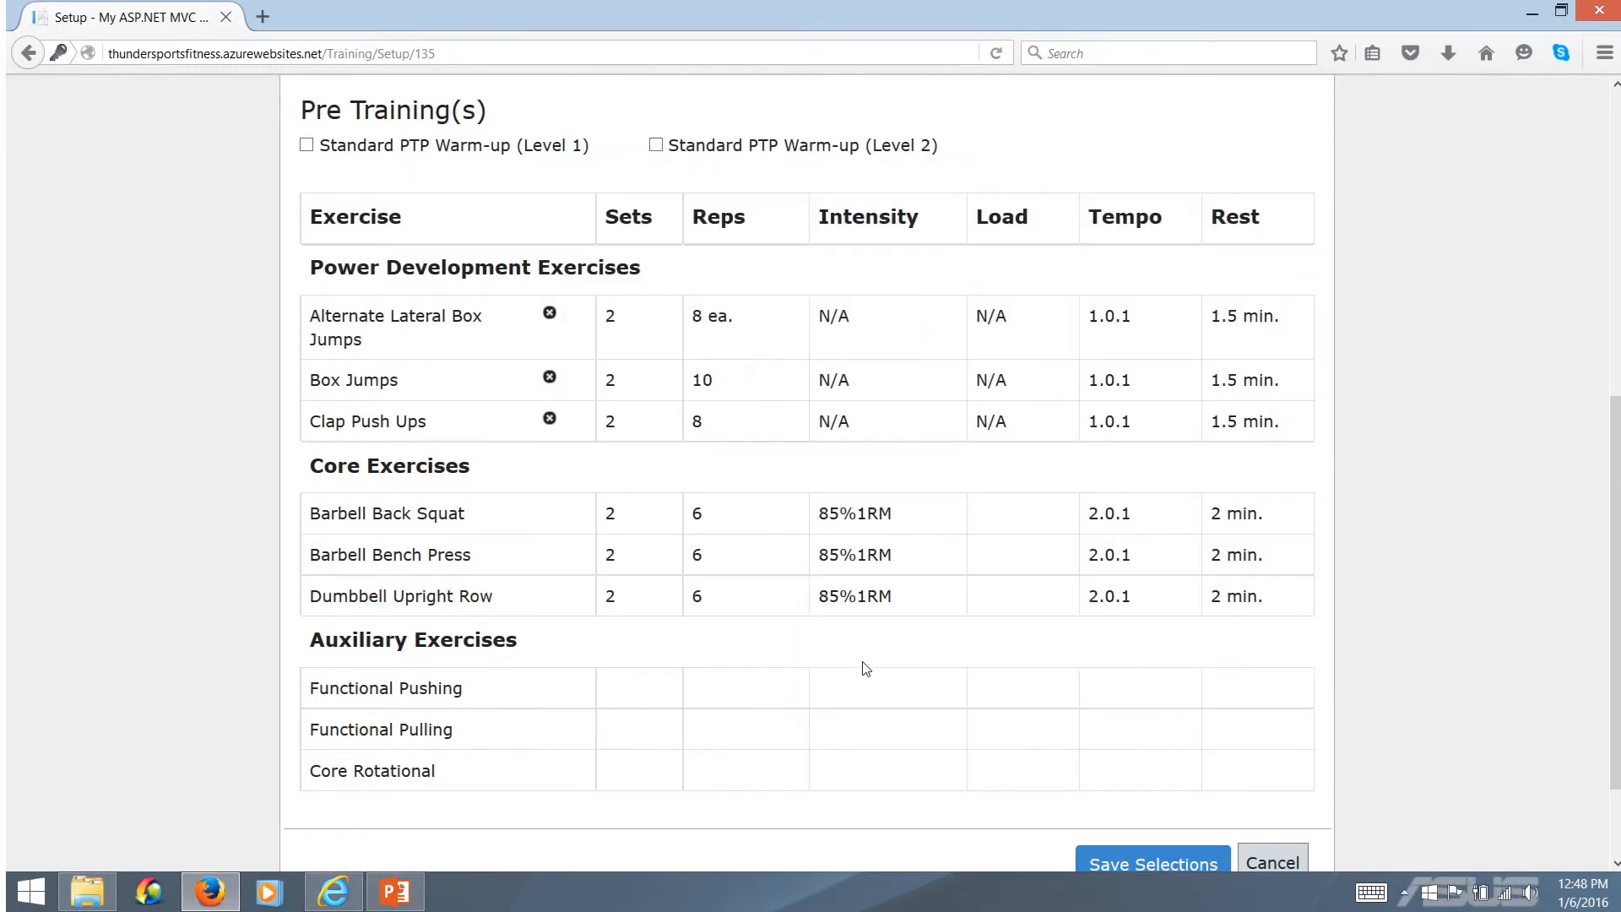
Review the intensity and reps assigned to Barbell Back Squat in the Core Exercises
scroll(802, 672, "down", 3)
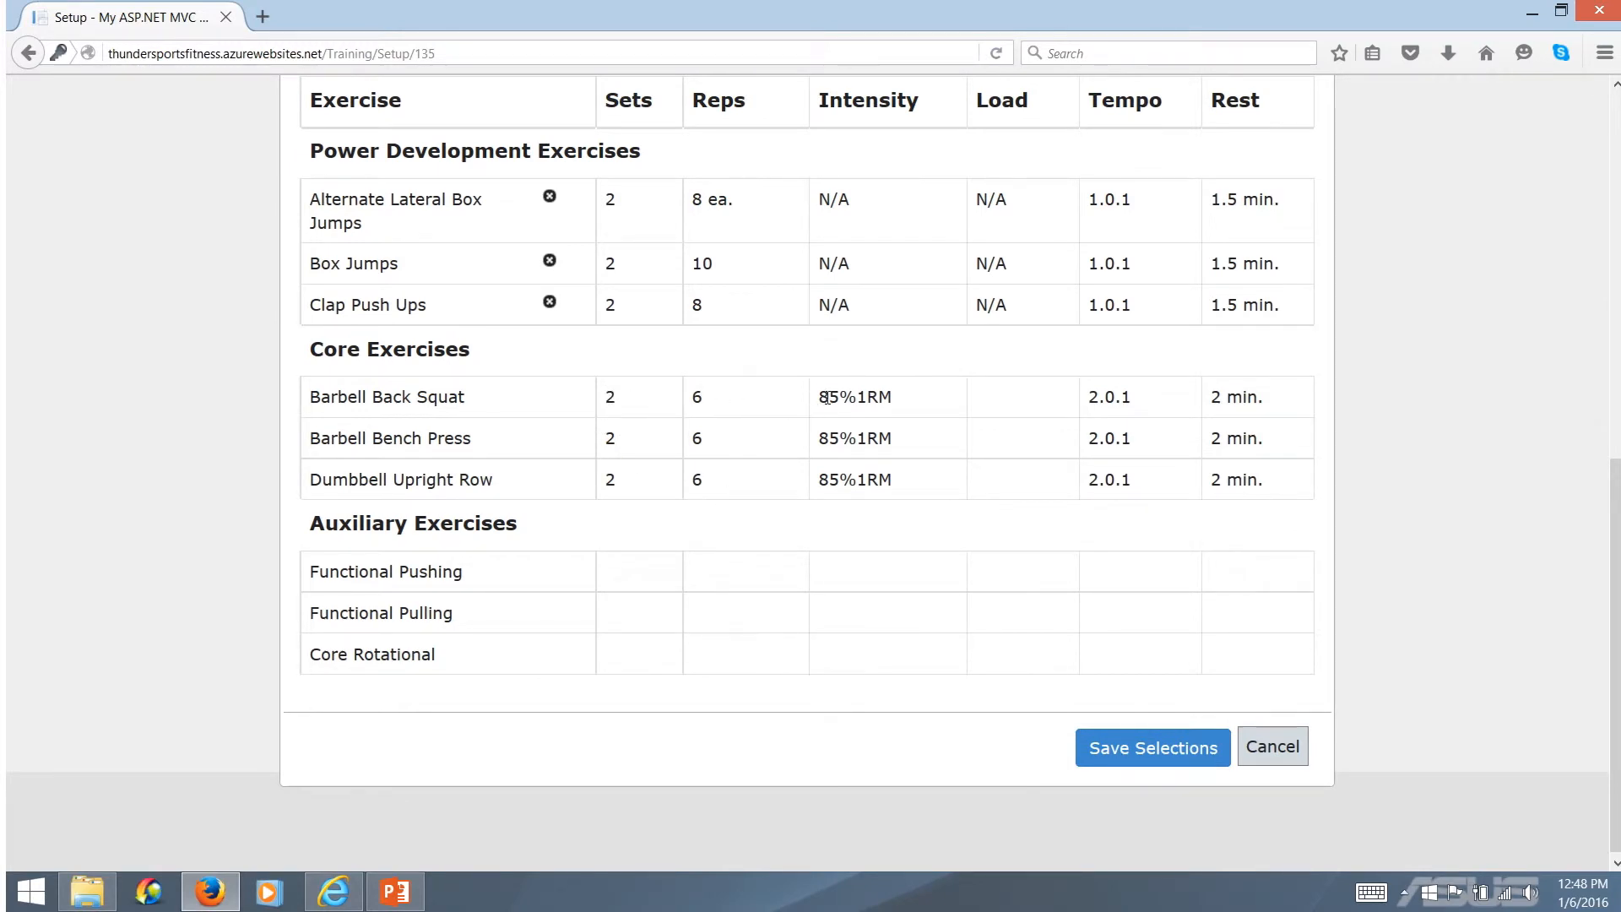
left_click_drag(820, 397, 903, 398)
left_click(703, 402)
double_click(698, 397)
left_click(737, 449)
Choose Stability Ball Hands On Ground push up, Barbell Inverted Rows and Med Ball Rotations from Progression 1 for the Auxiliary Exercises
left_click(437, 578)
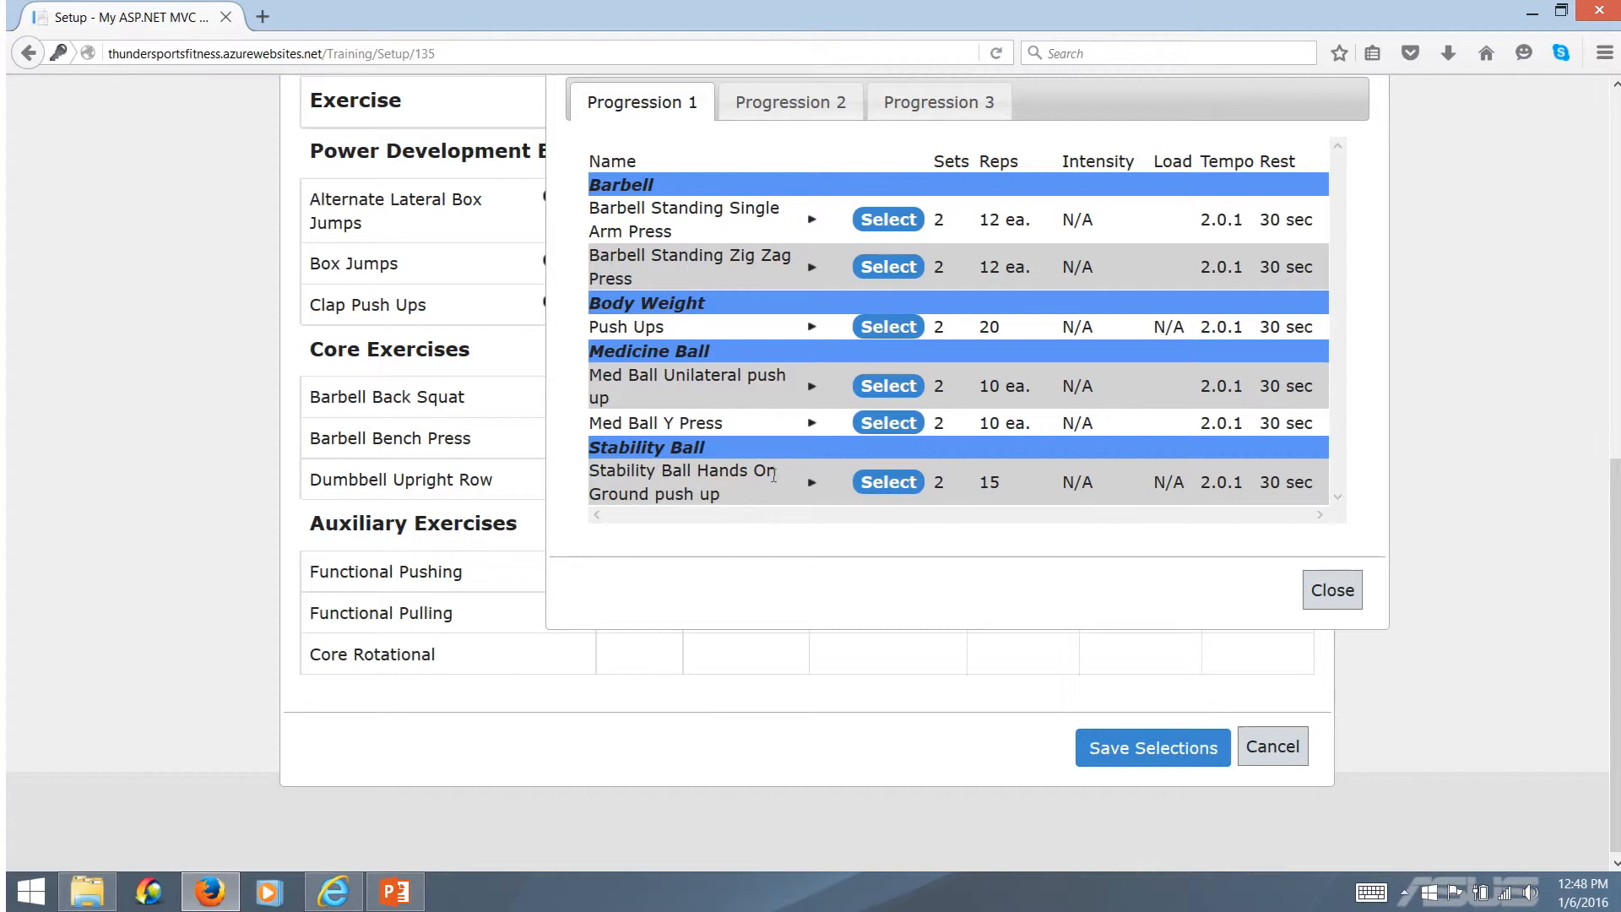
left_click(878, 483)
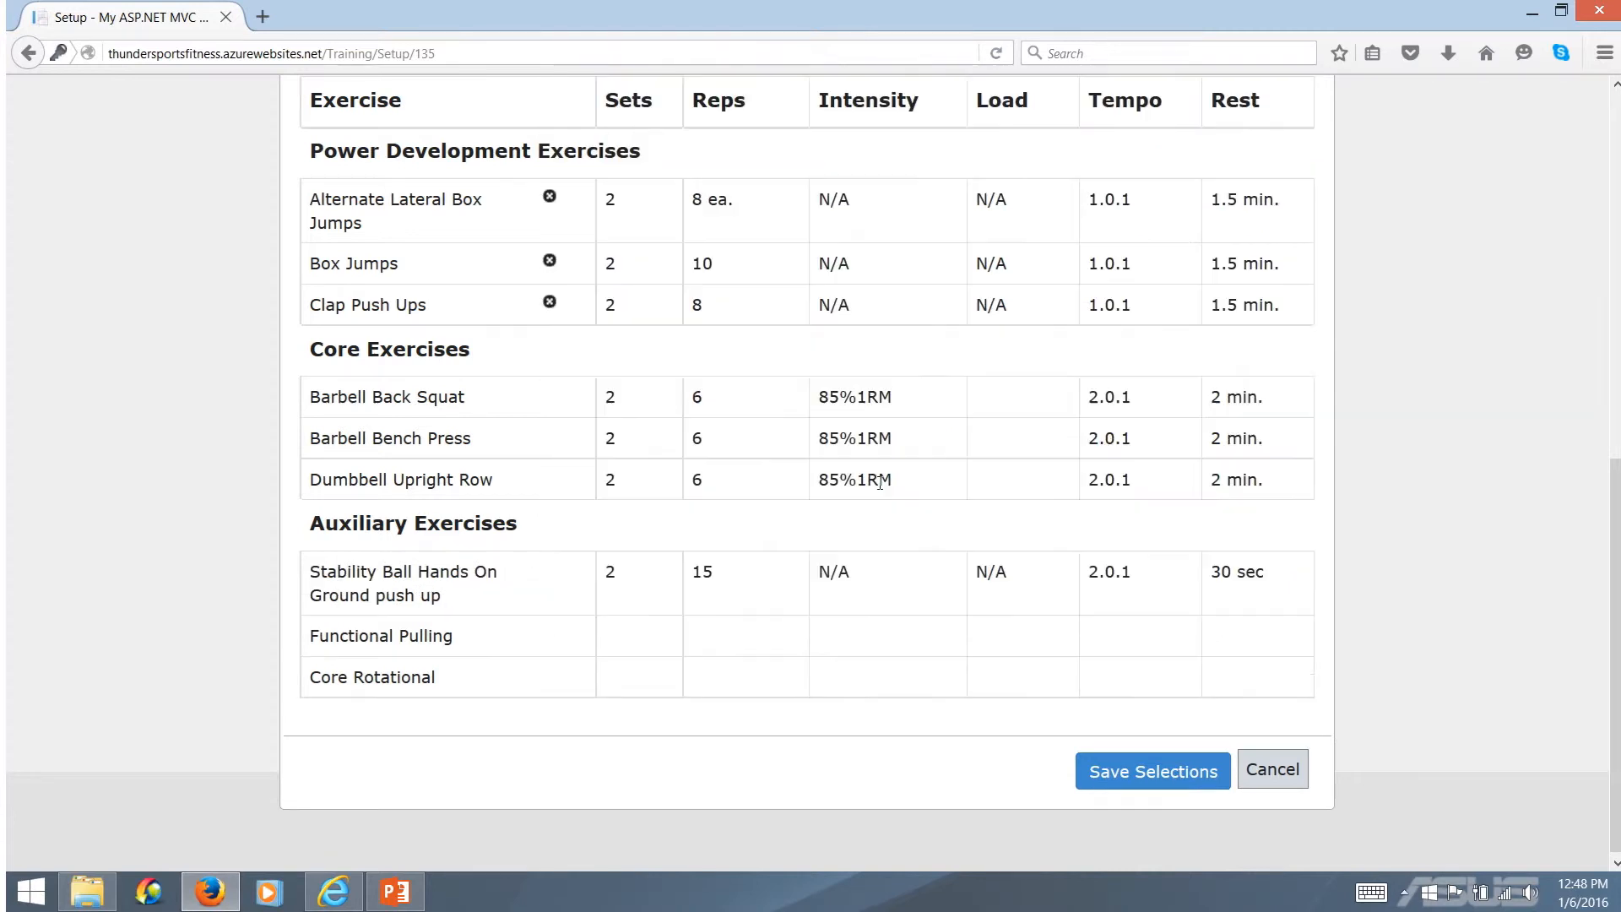
left_click(426, 639)
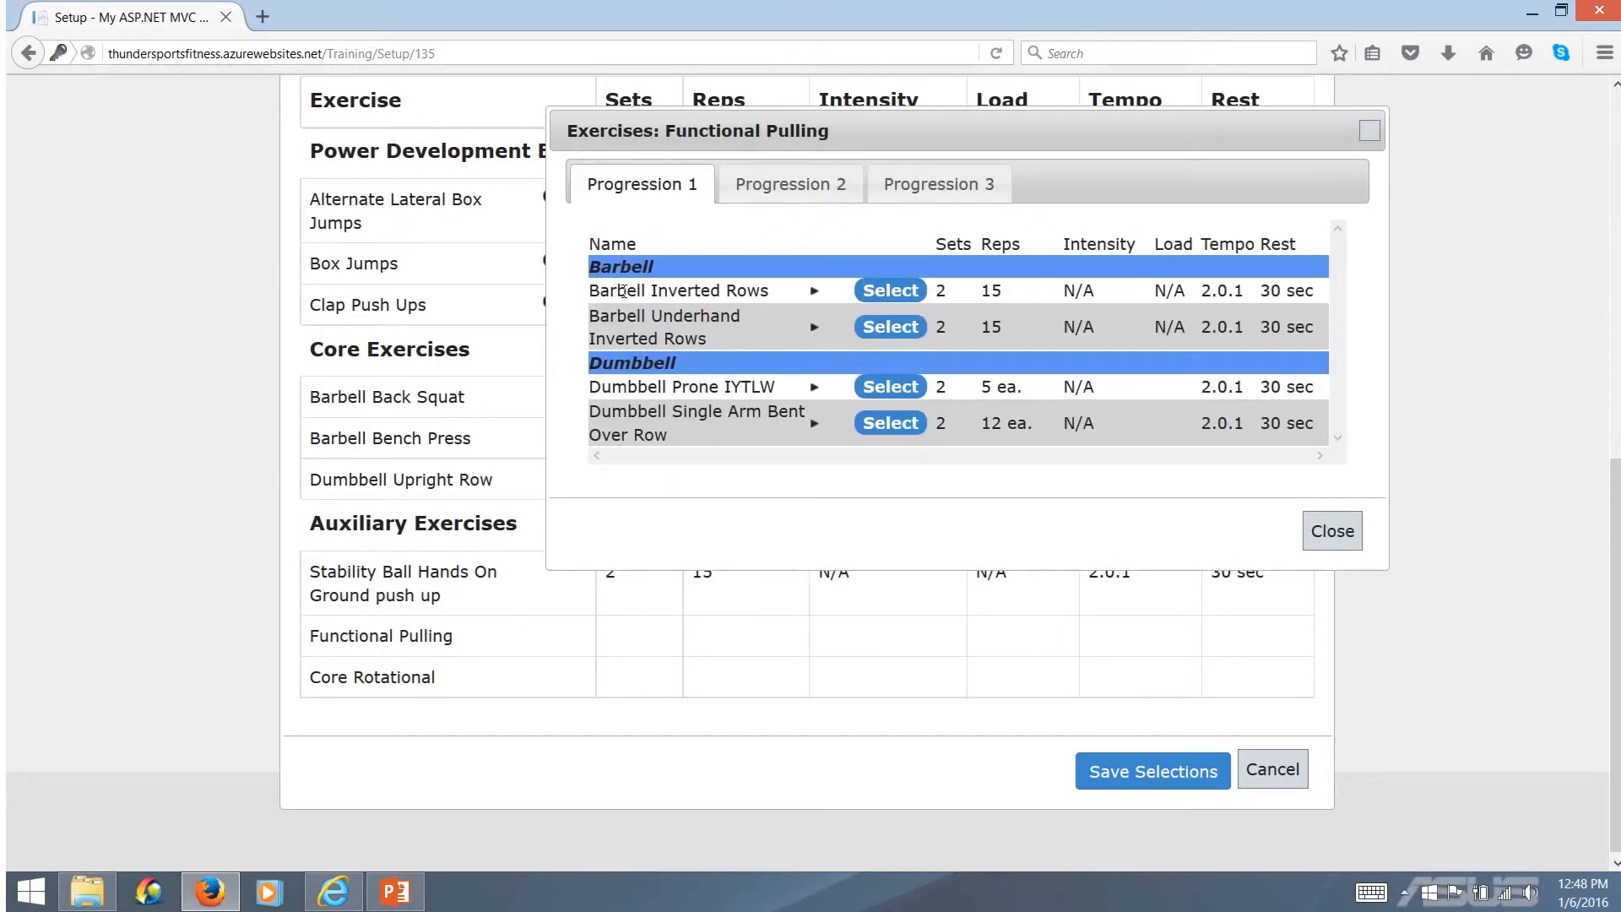
left_click(888, 291)
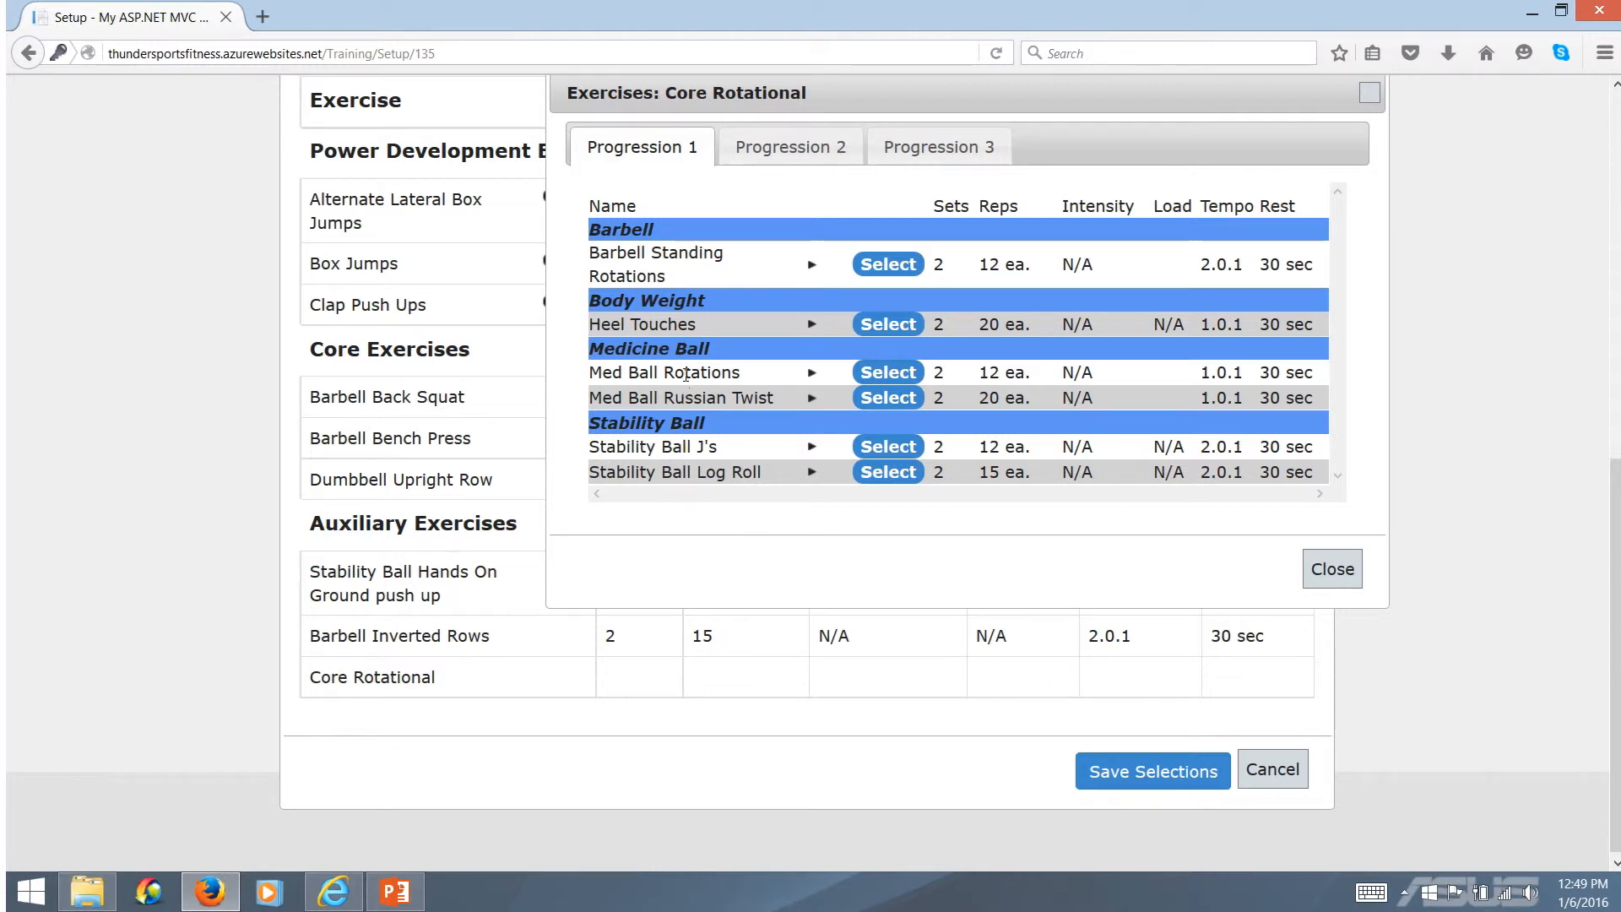
left_click(901, 380)
Check the completed exercise list of the Full Body High Intensity workout and save its selections
scroll(997, 644, "up", 3)
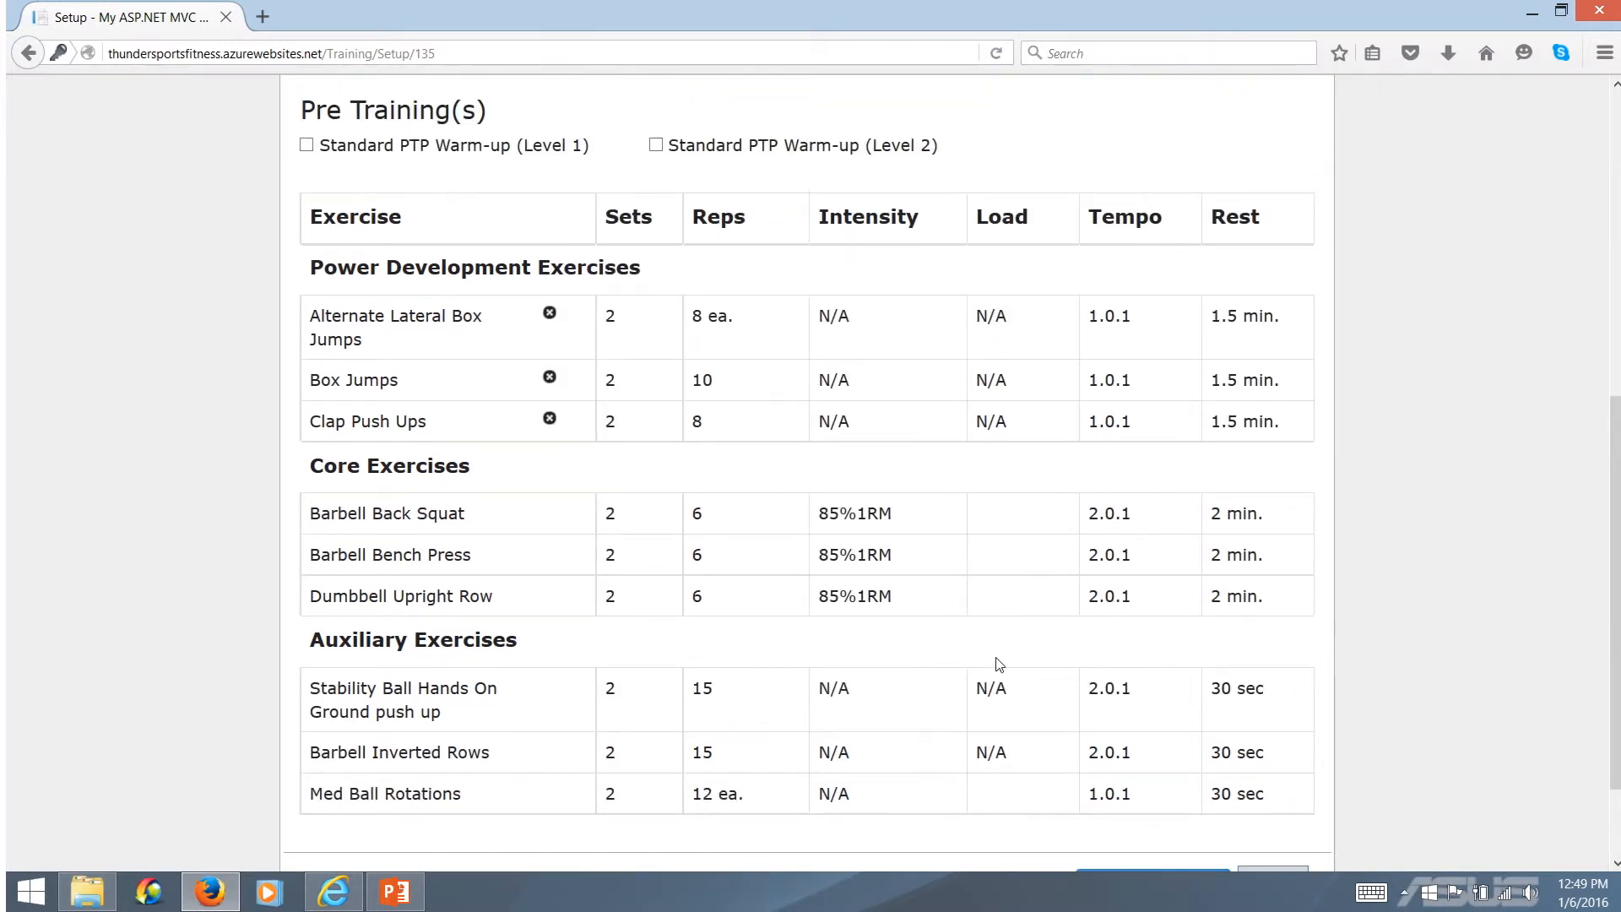
scroll(1595, 608, "down", 1)
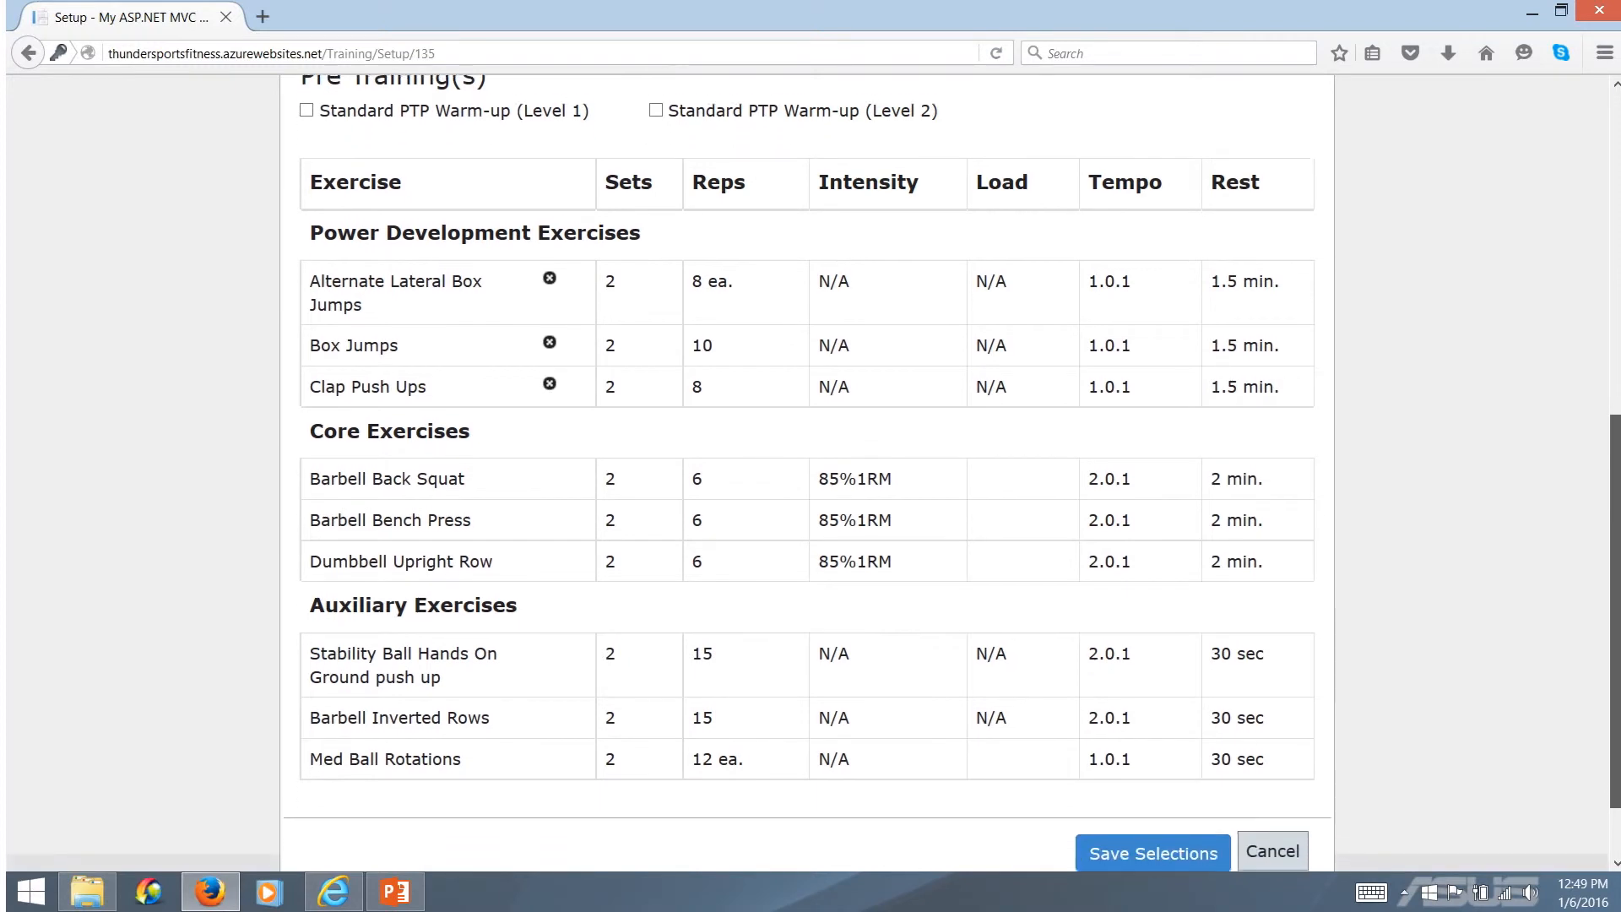
scroll(1595, 607, "down", 1)
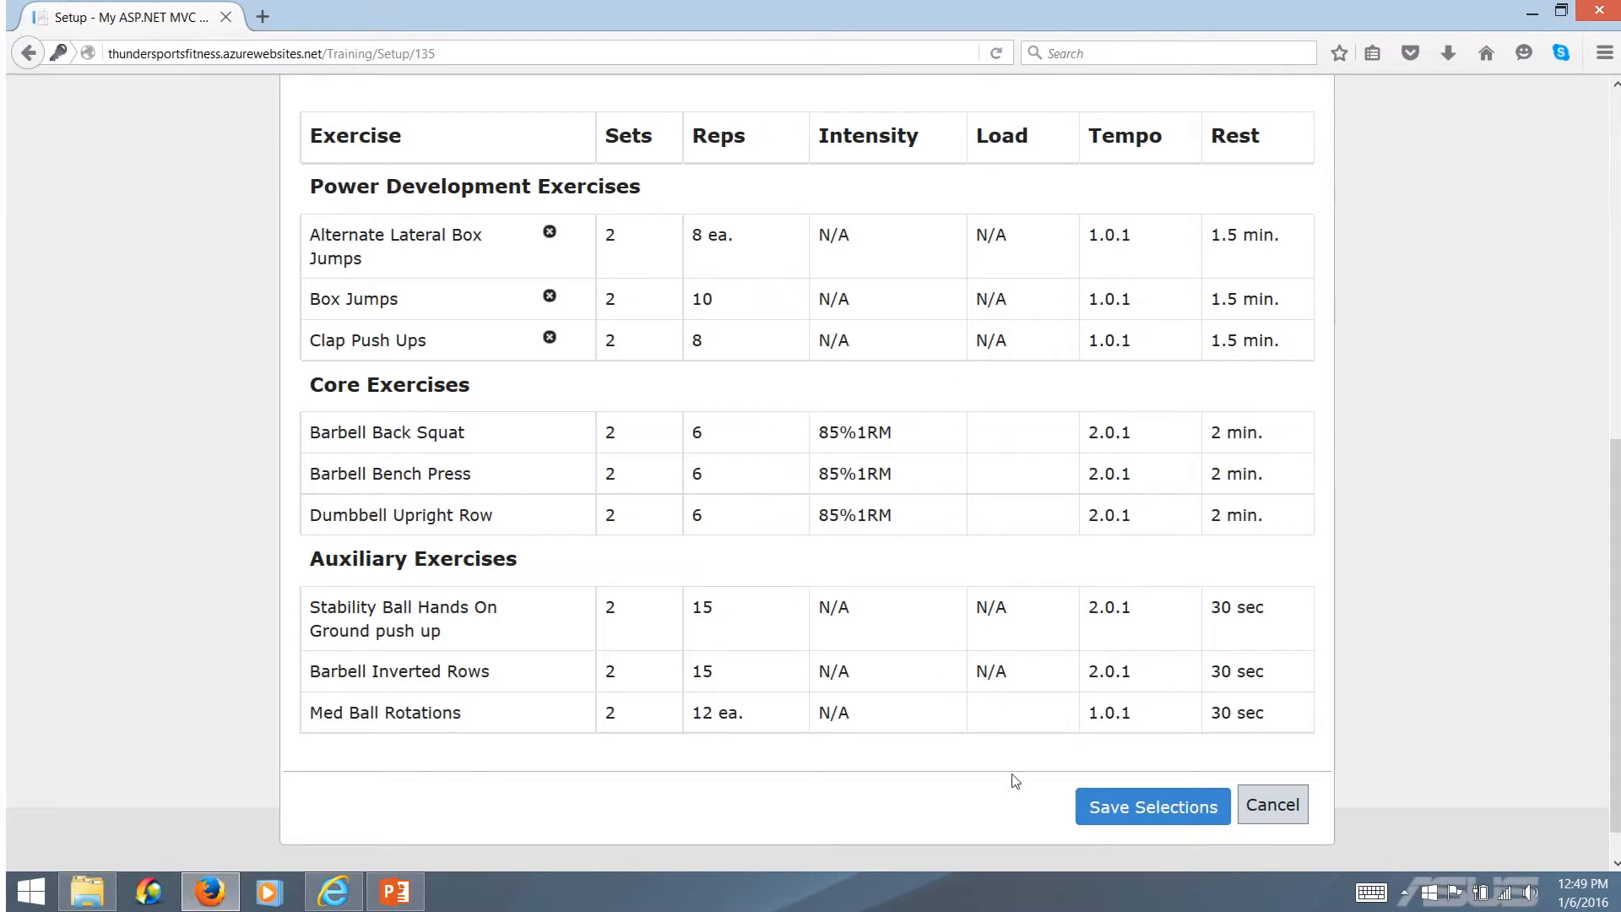
left_click(1145, 811)
Open the Full Body Low Intensity workout and examine the sets, reps and intensity offered for the first Olympic Lift, choosing no exercise
left_click(582, 591)
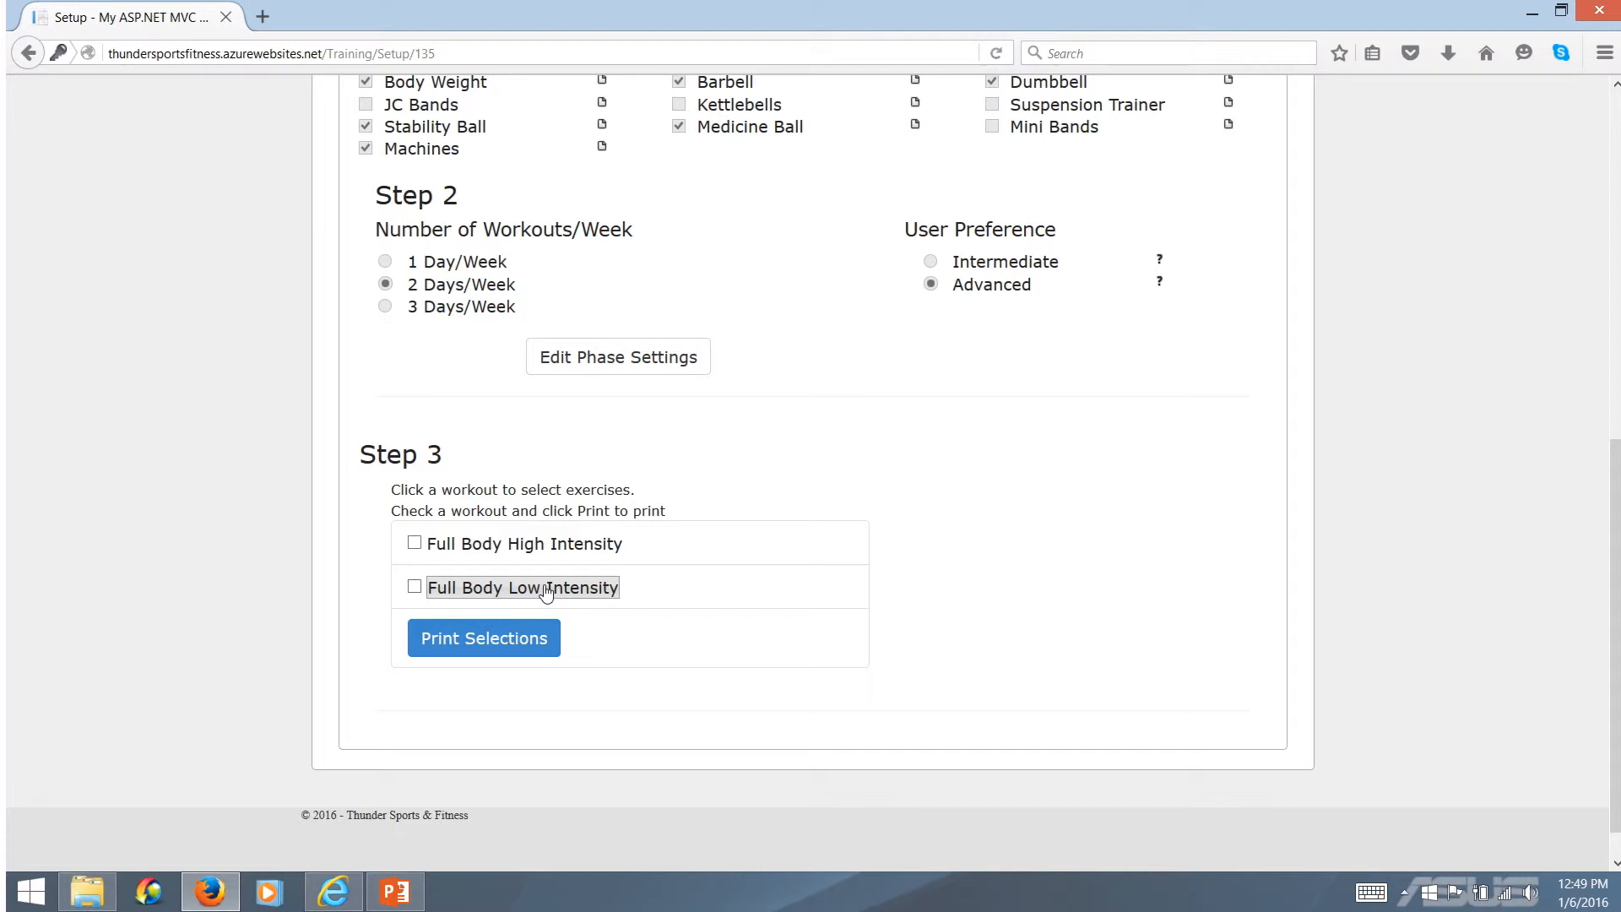
left_click(546, 593)
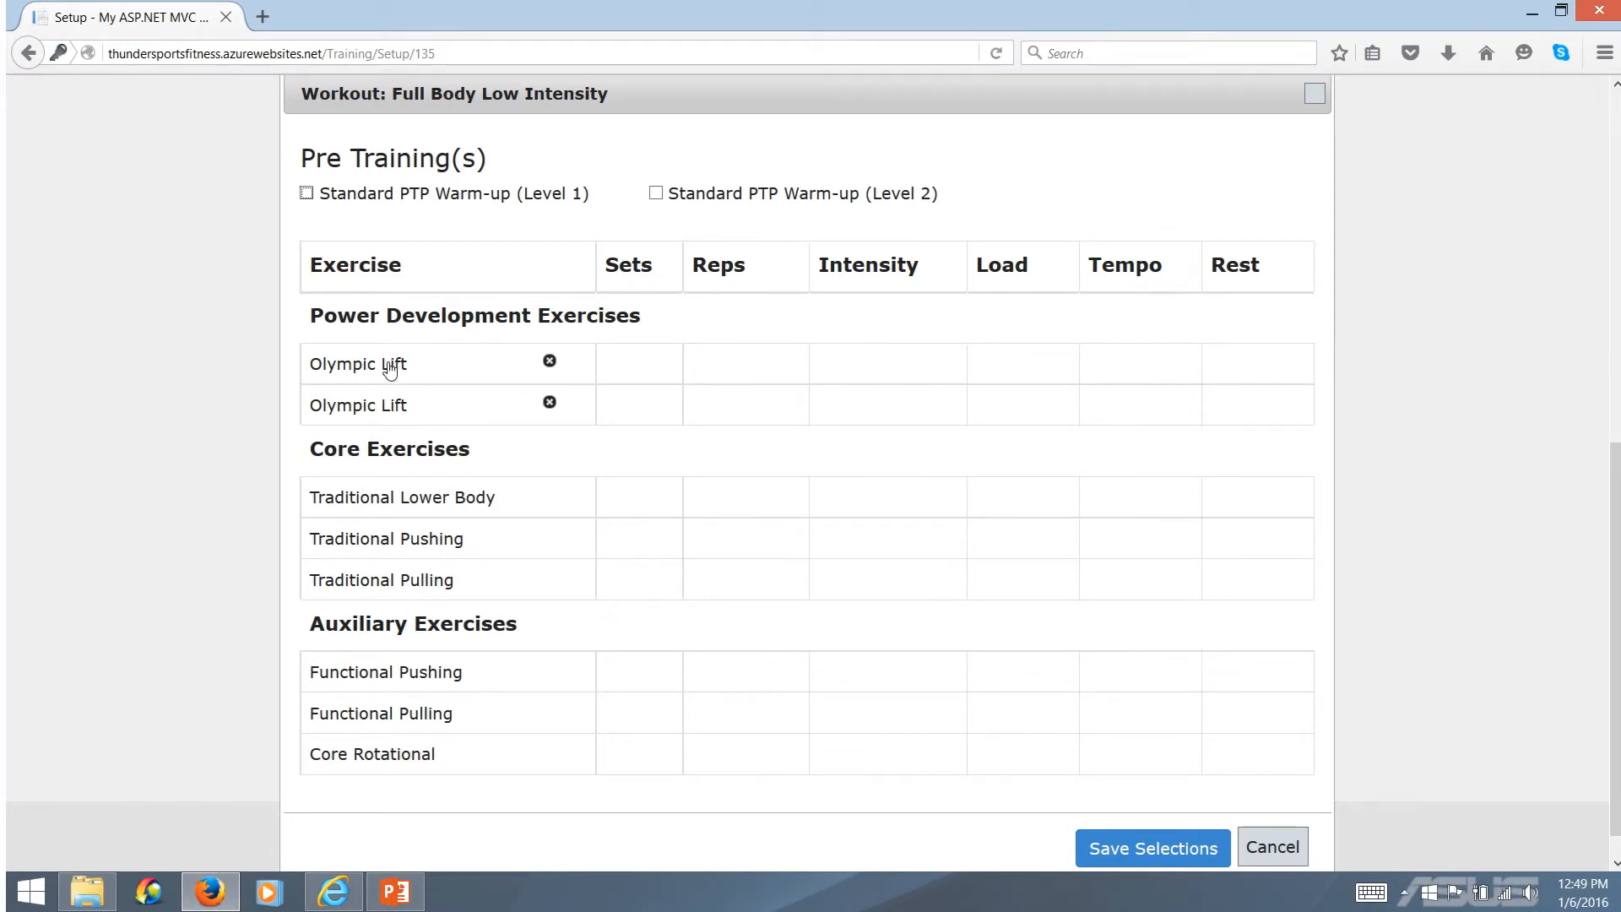
left_click(388, 369)
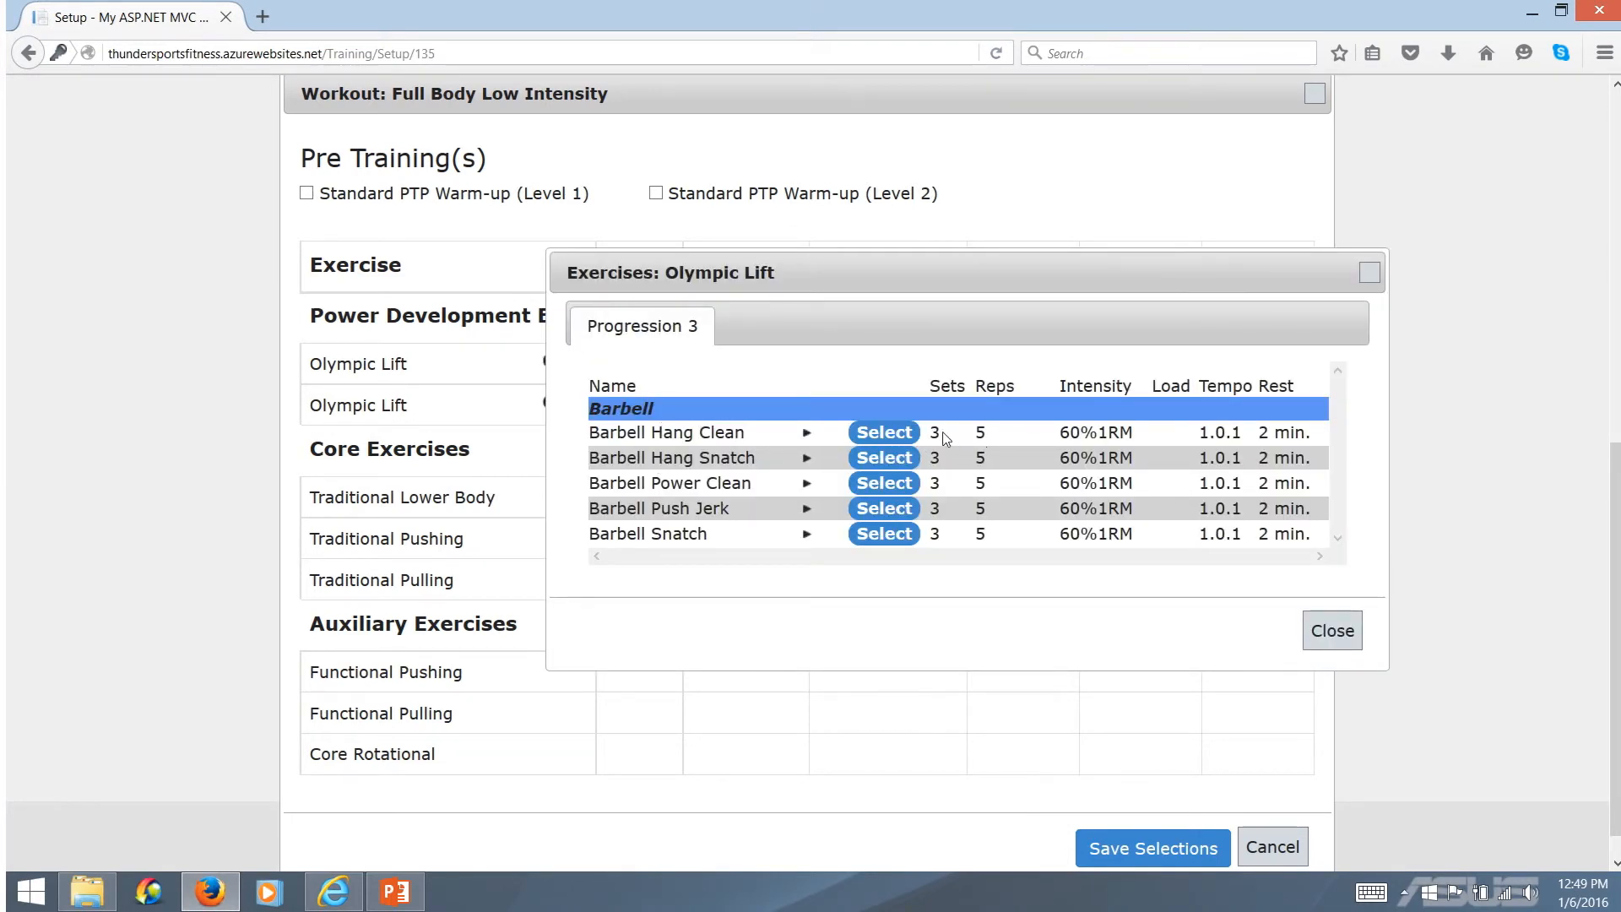
left_click_drag(930, 433, 1155, 444)
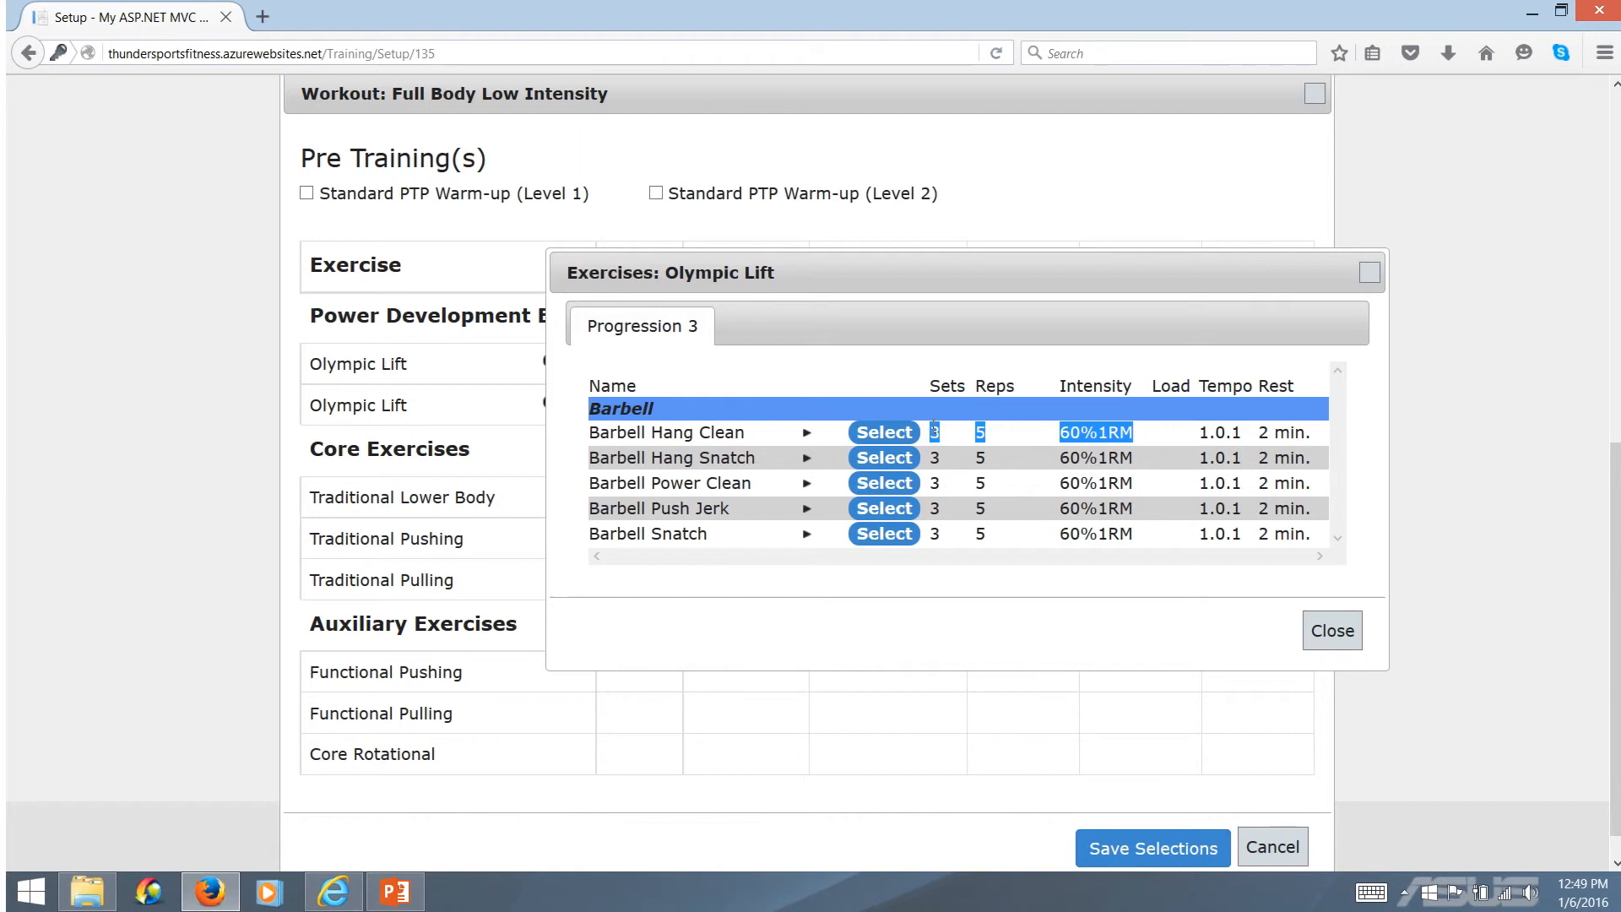
left_click(1102, 459)
left_click(1335, 642)
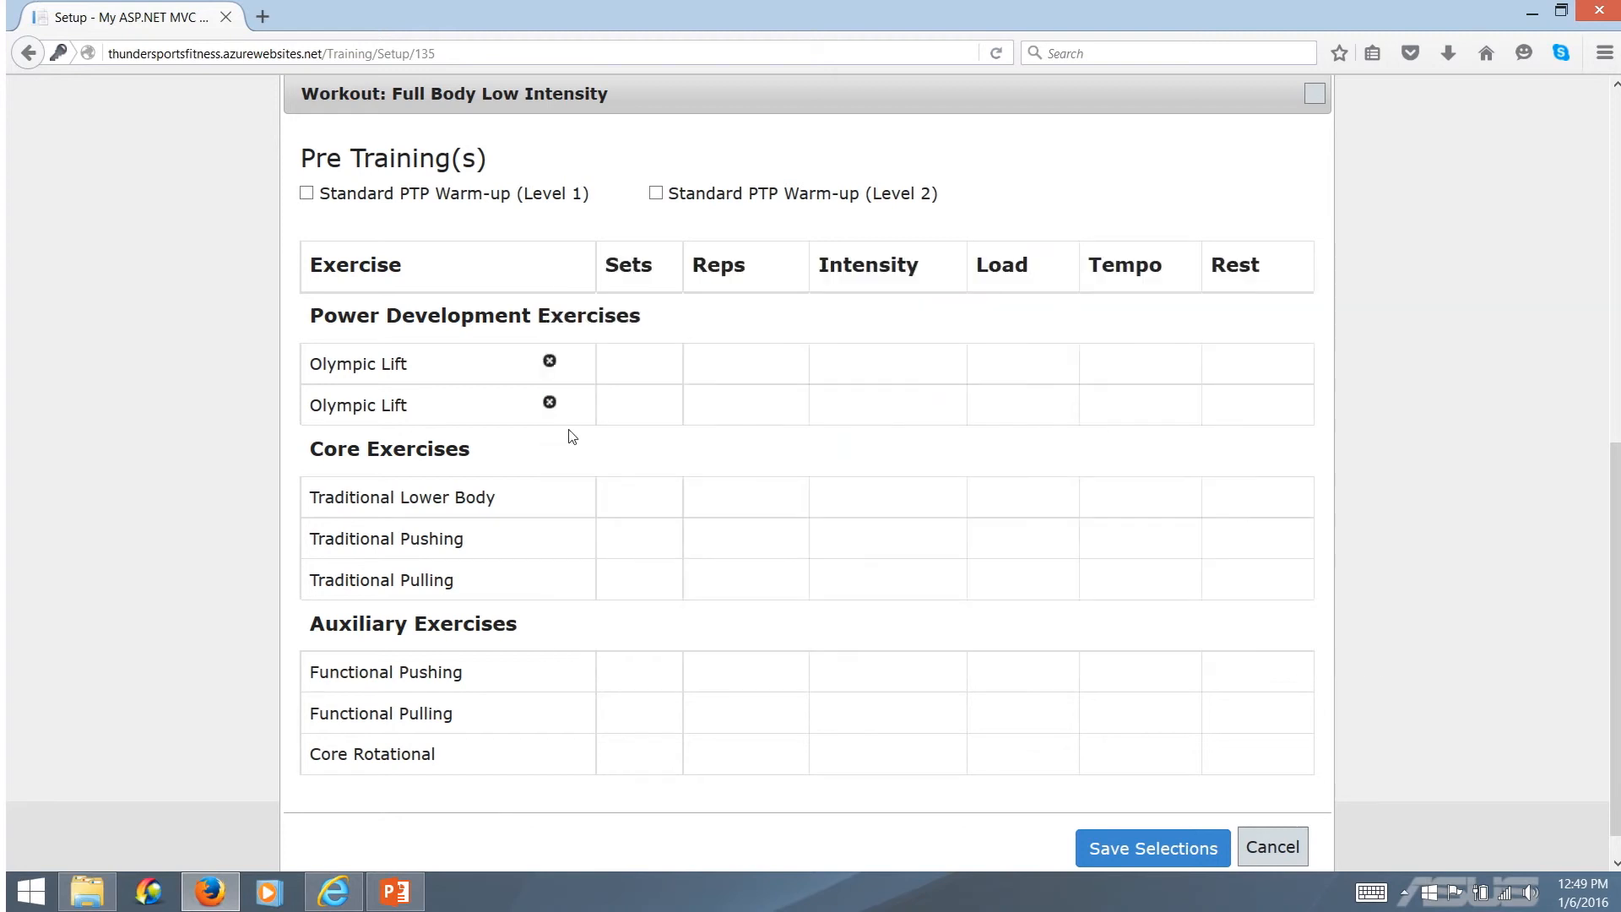
Remove both Olympic Lift rows and choose Barbell Back Squat from Progression 1 for Traditional Lower Body
left_click(549, 361)
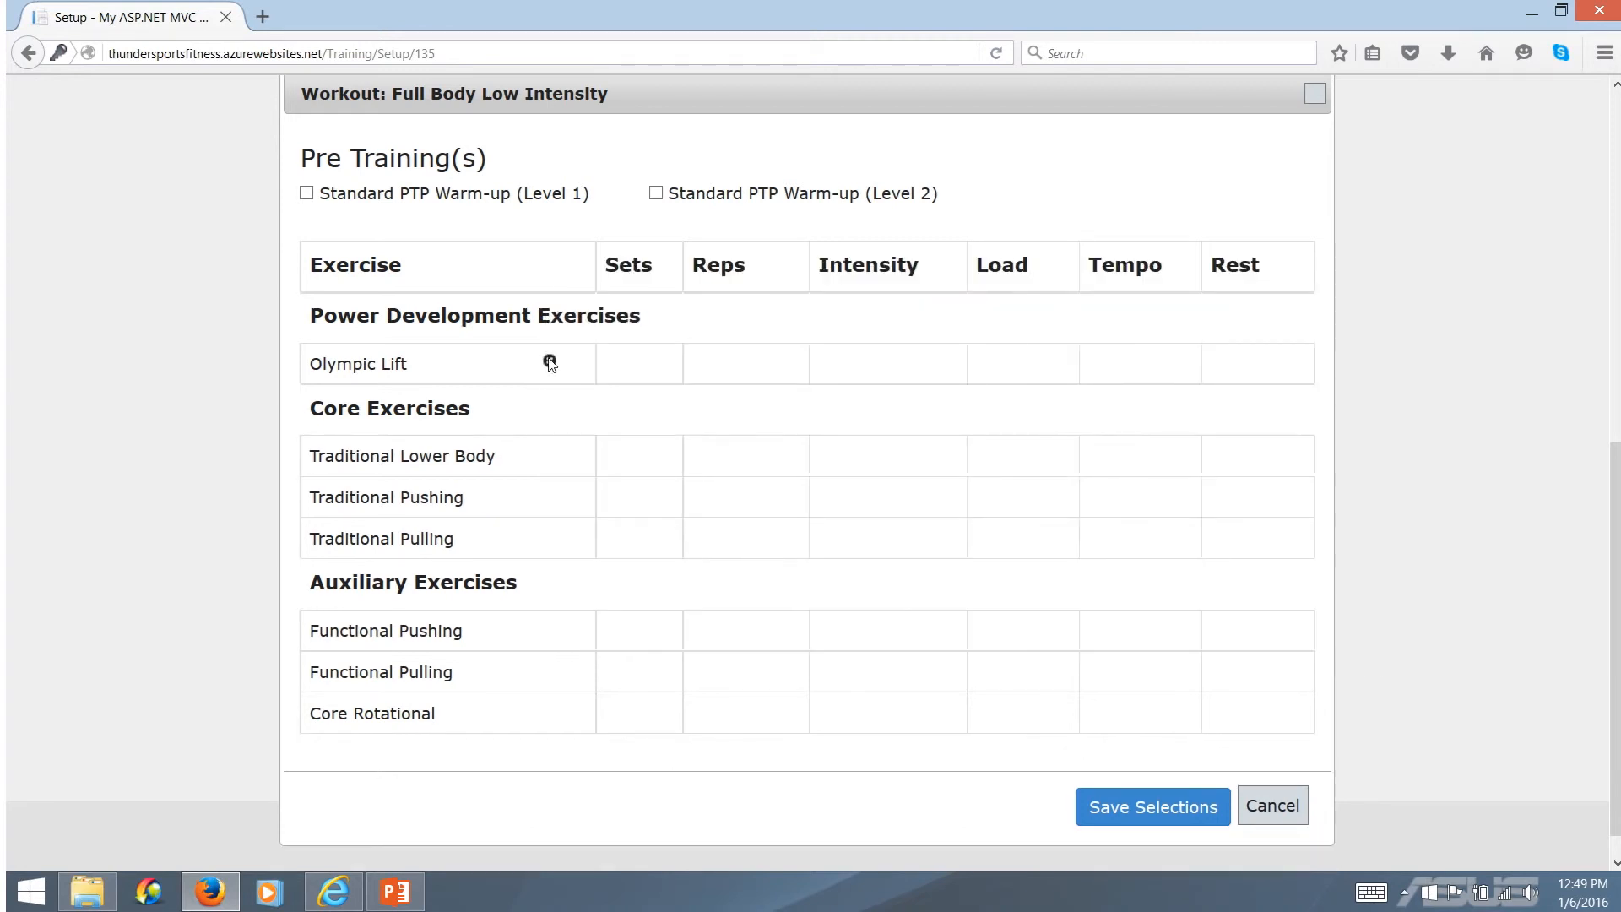
left_click(549, 362)
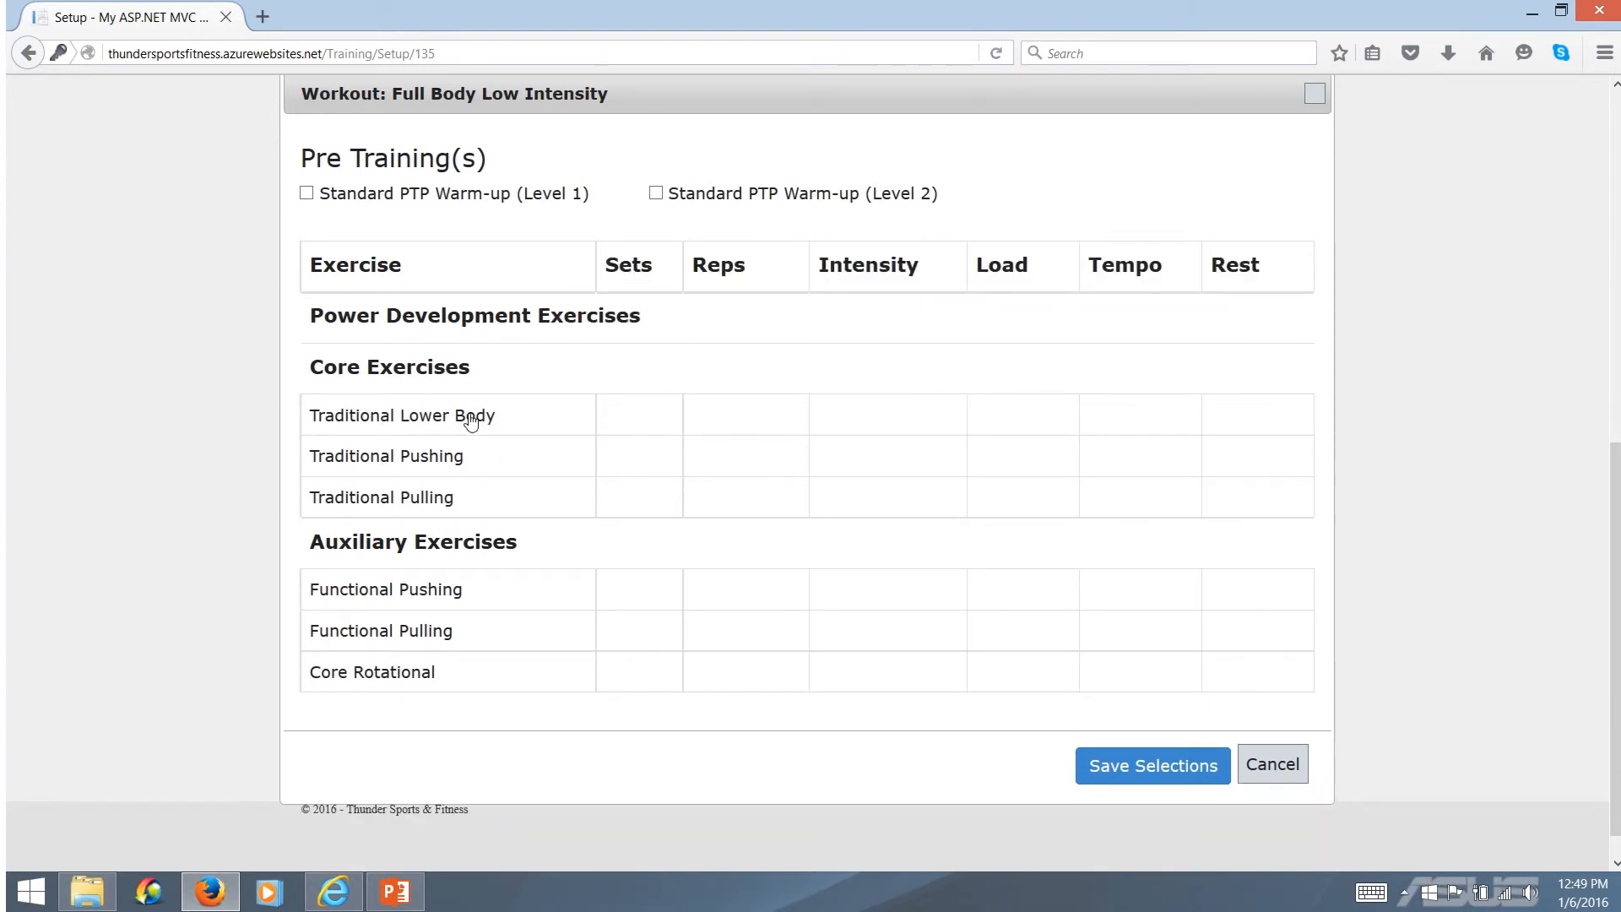
left_click(471, 422)
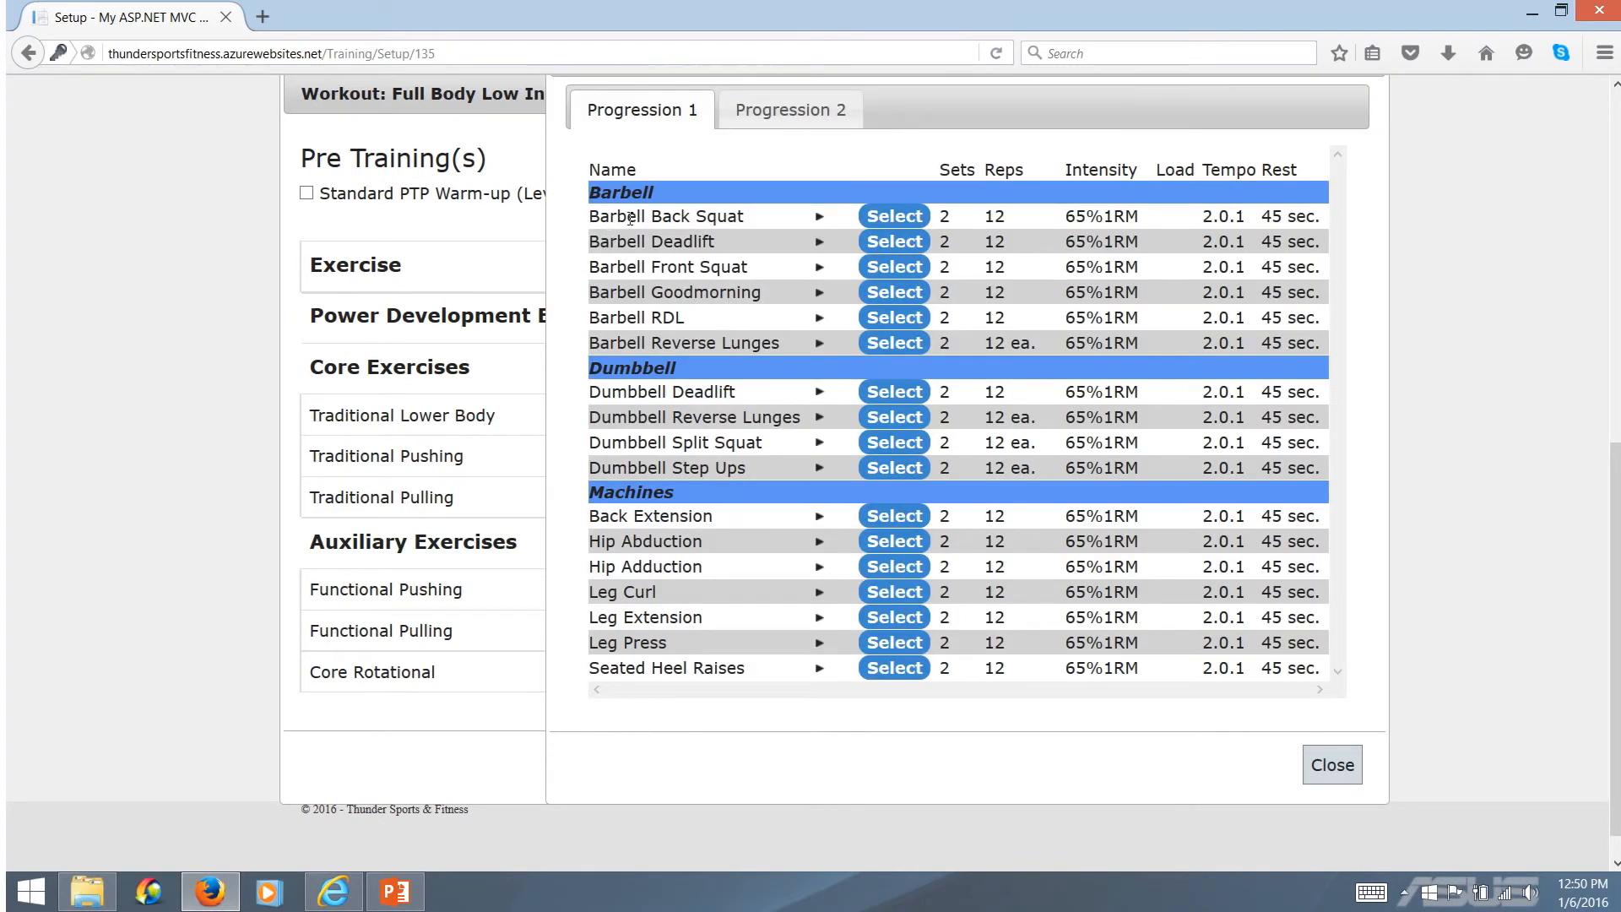
left_click(893, 218)
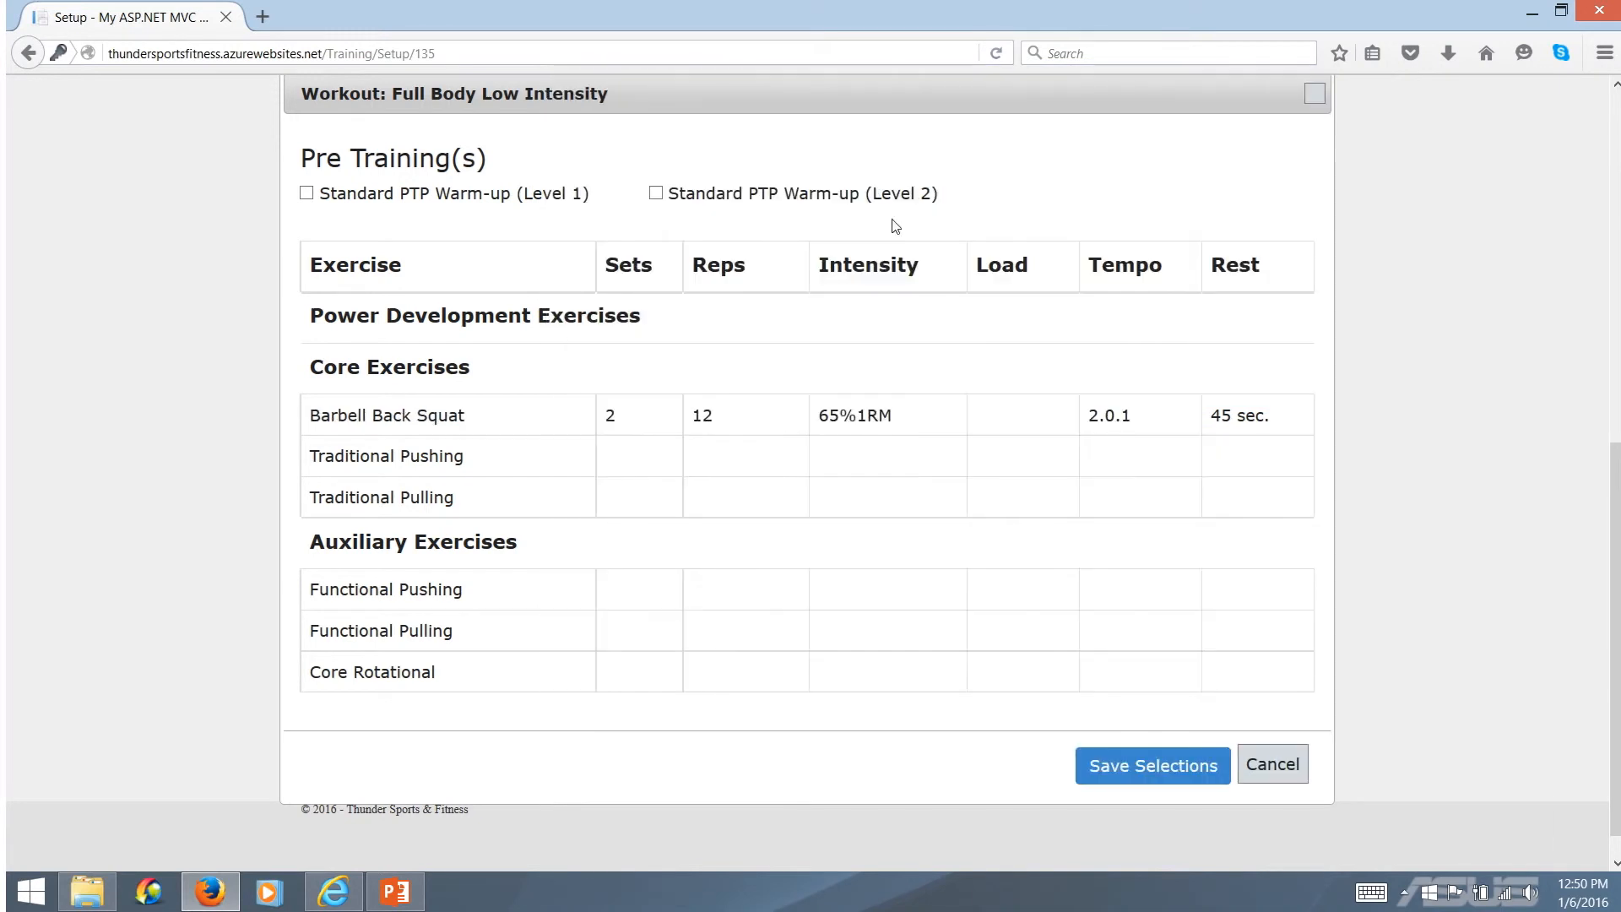
Examine the sets, reps and intensity of Barbell Back Squat, and cancel the Full Body Low Intensity workout without saving
double_click(610, 414)
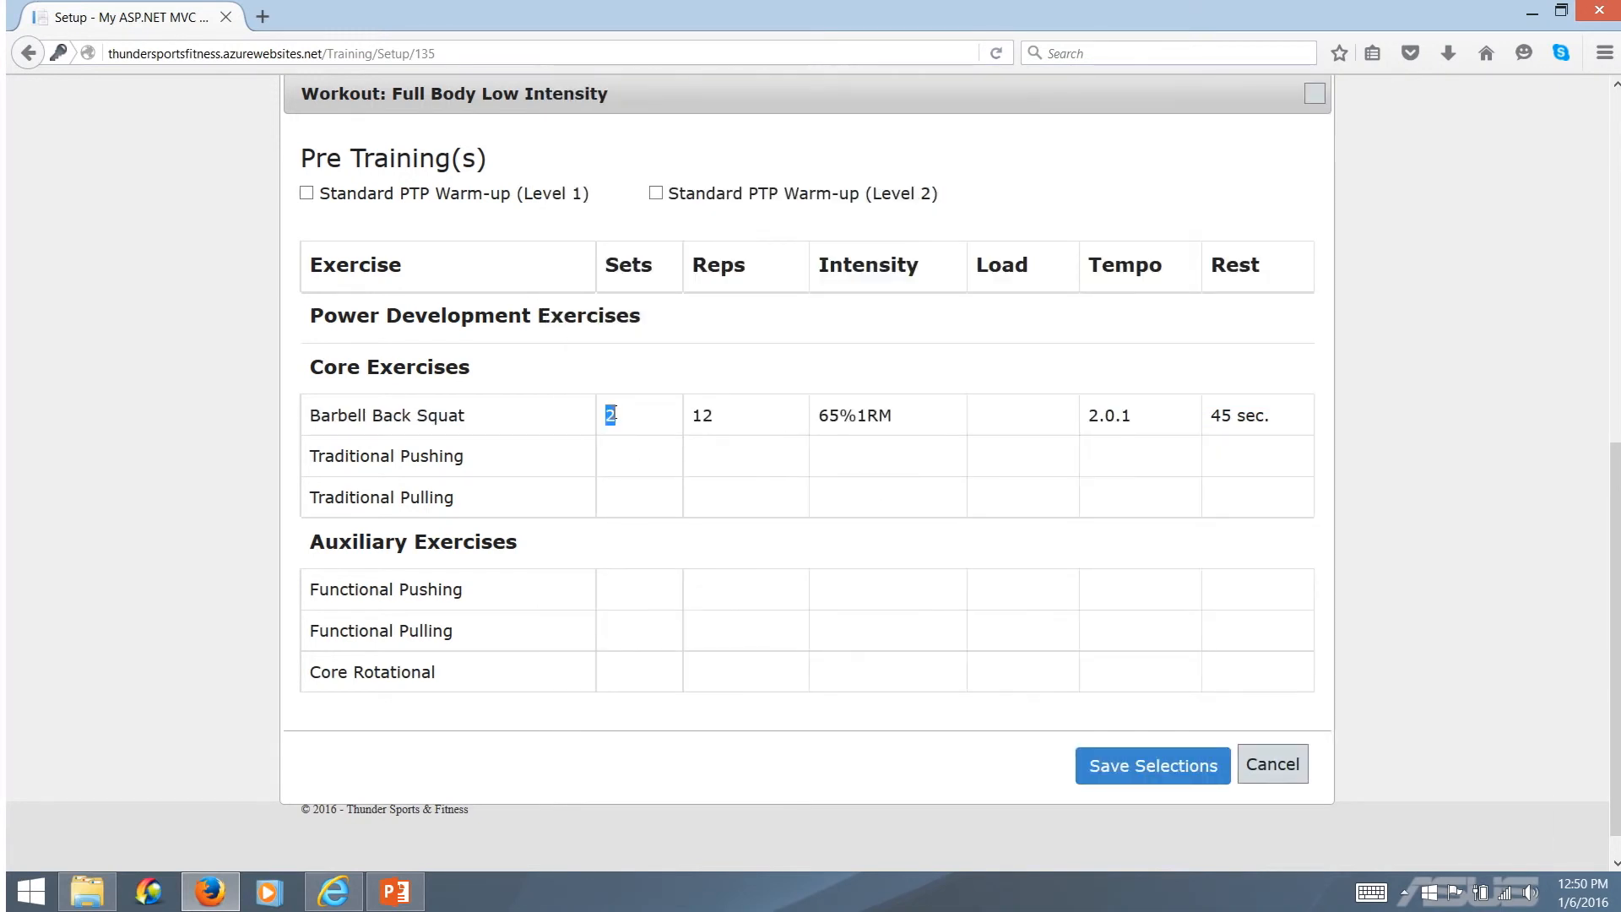
double_click(701, 416)
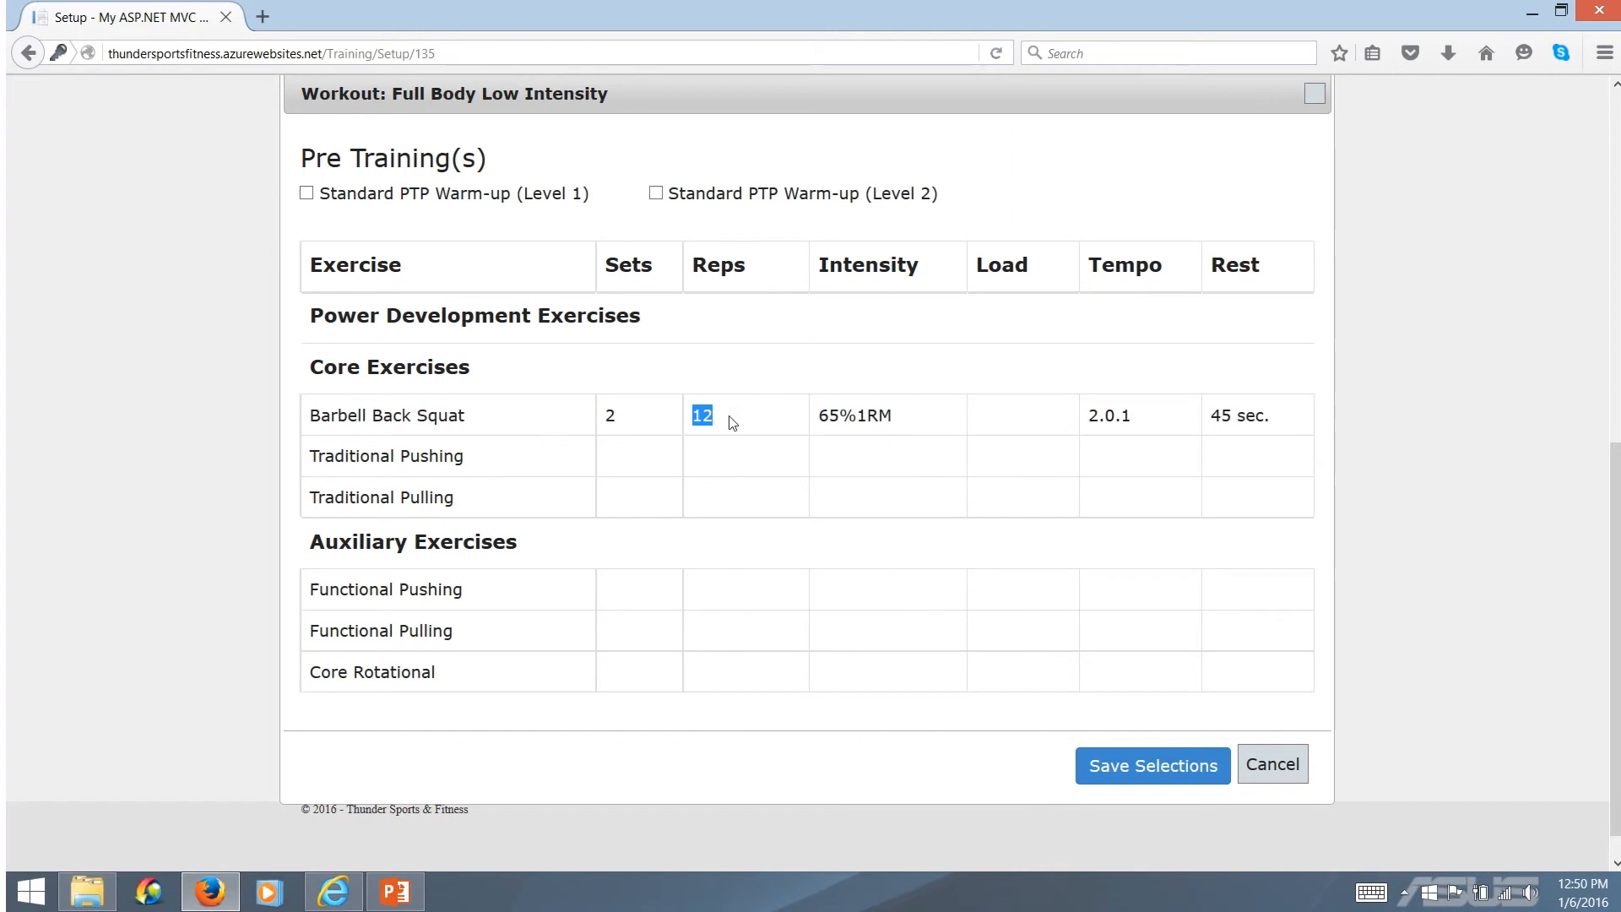
triple_click(830, 414)
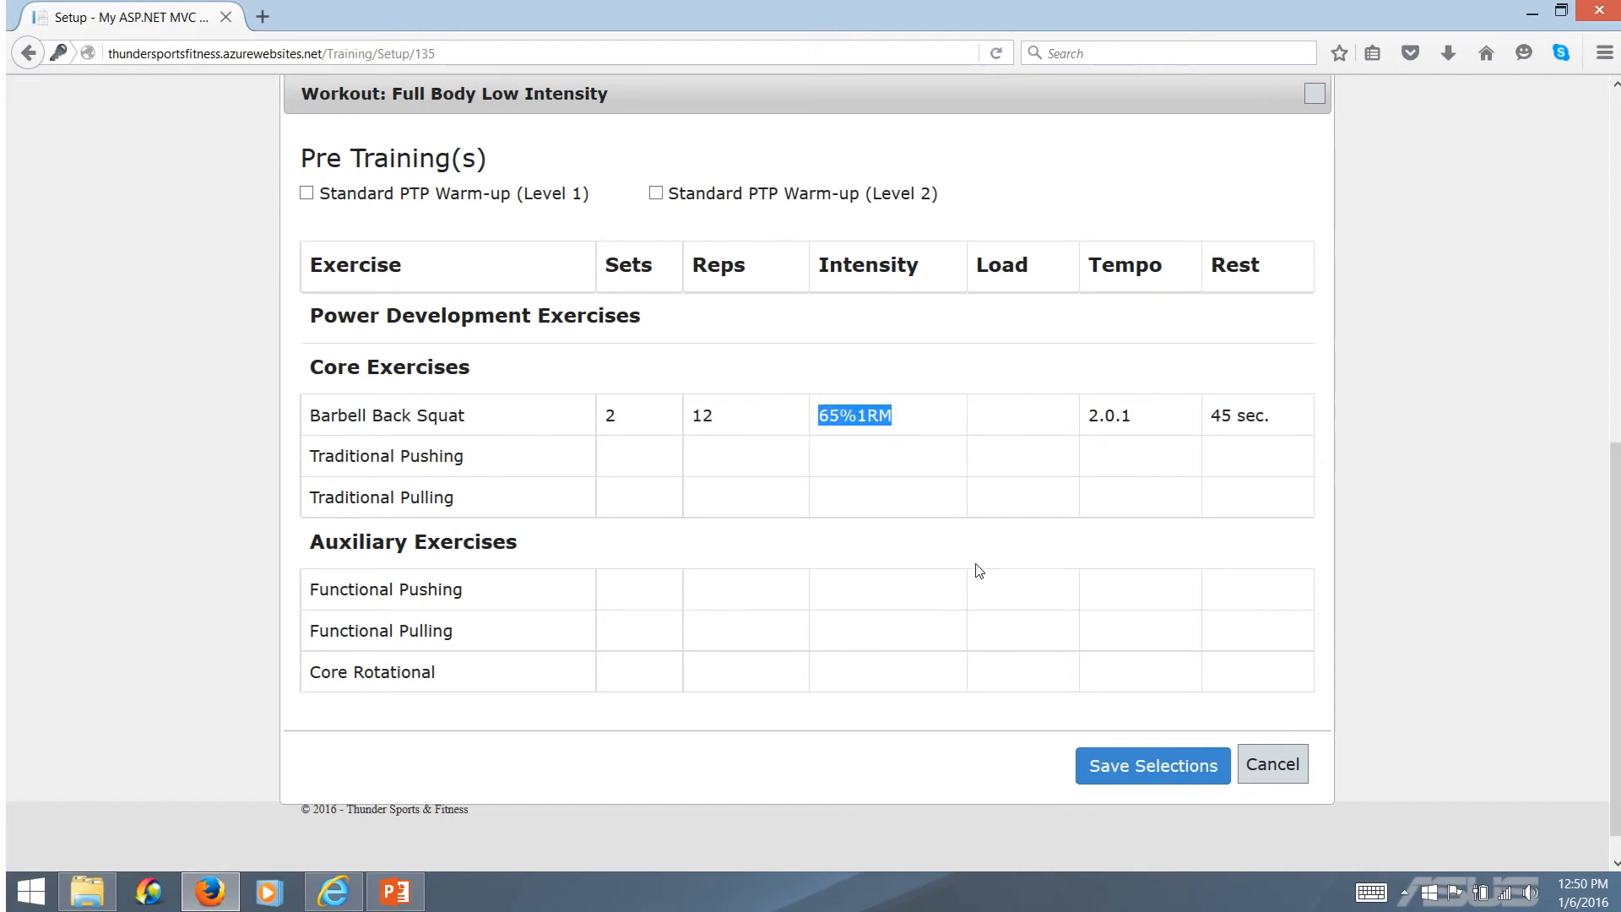
left_click(877, 462)
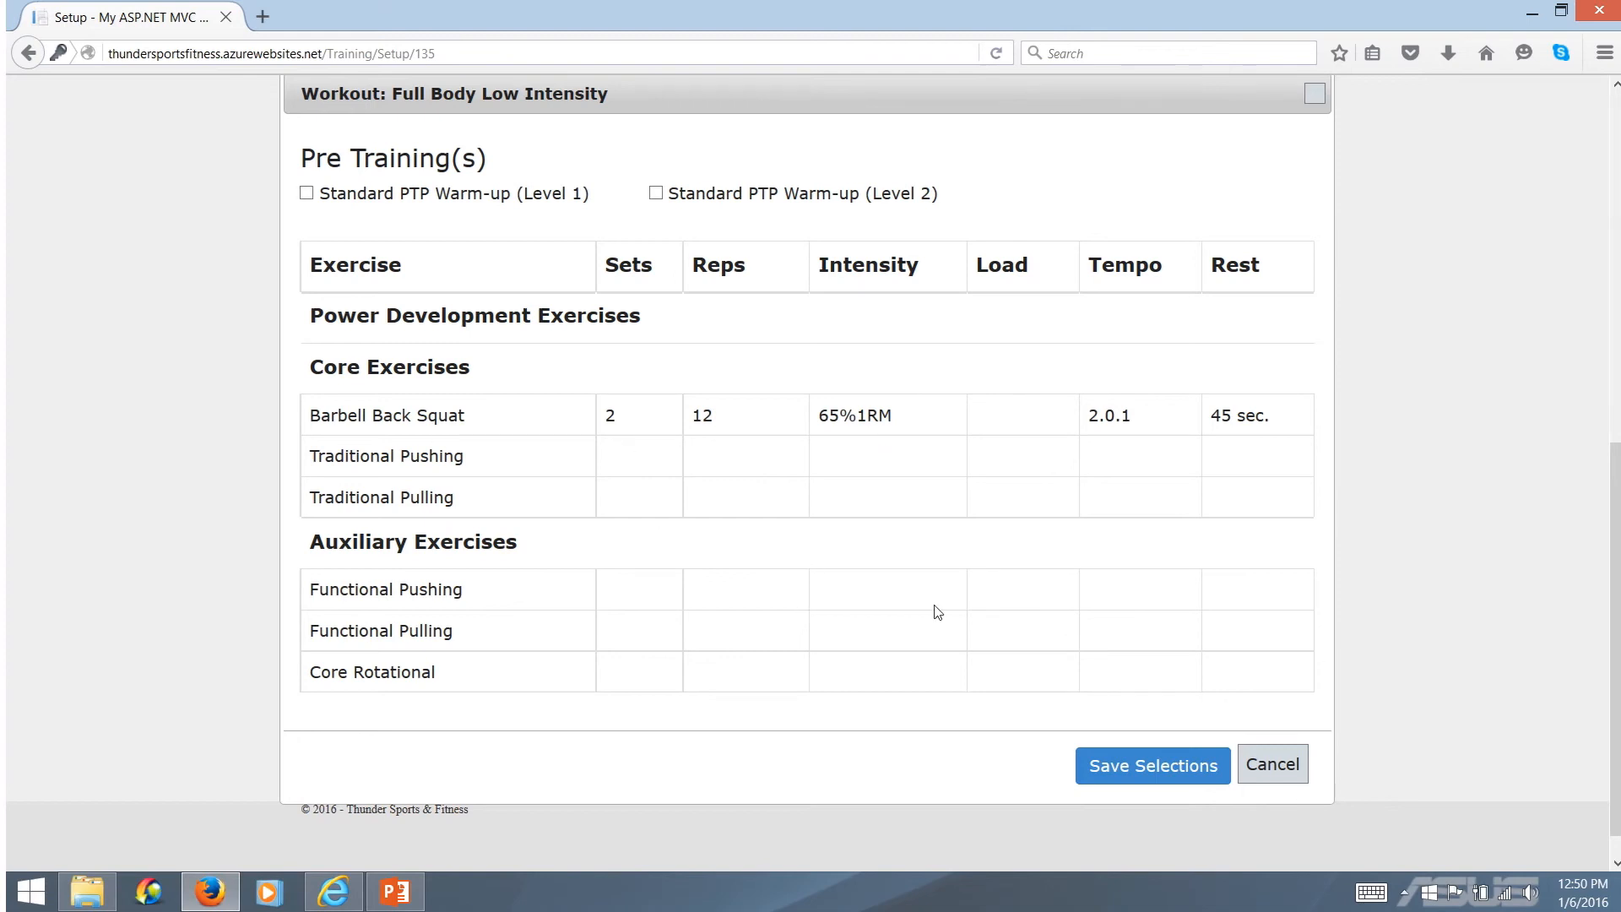
left_click(1273, 766)
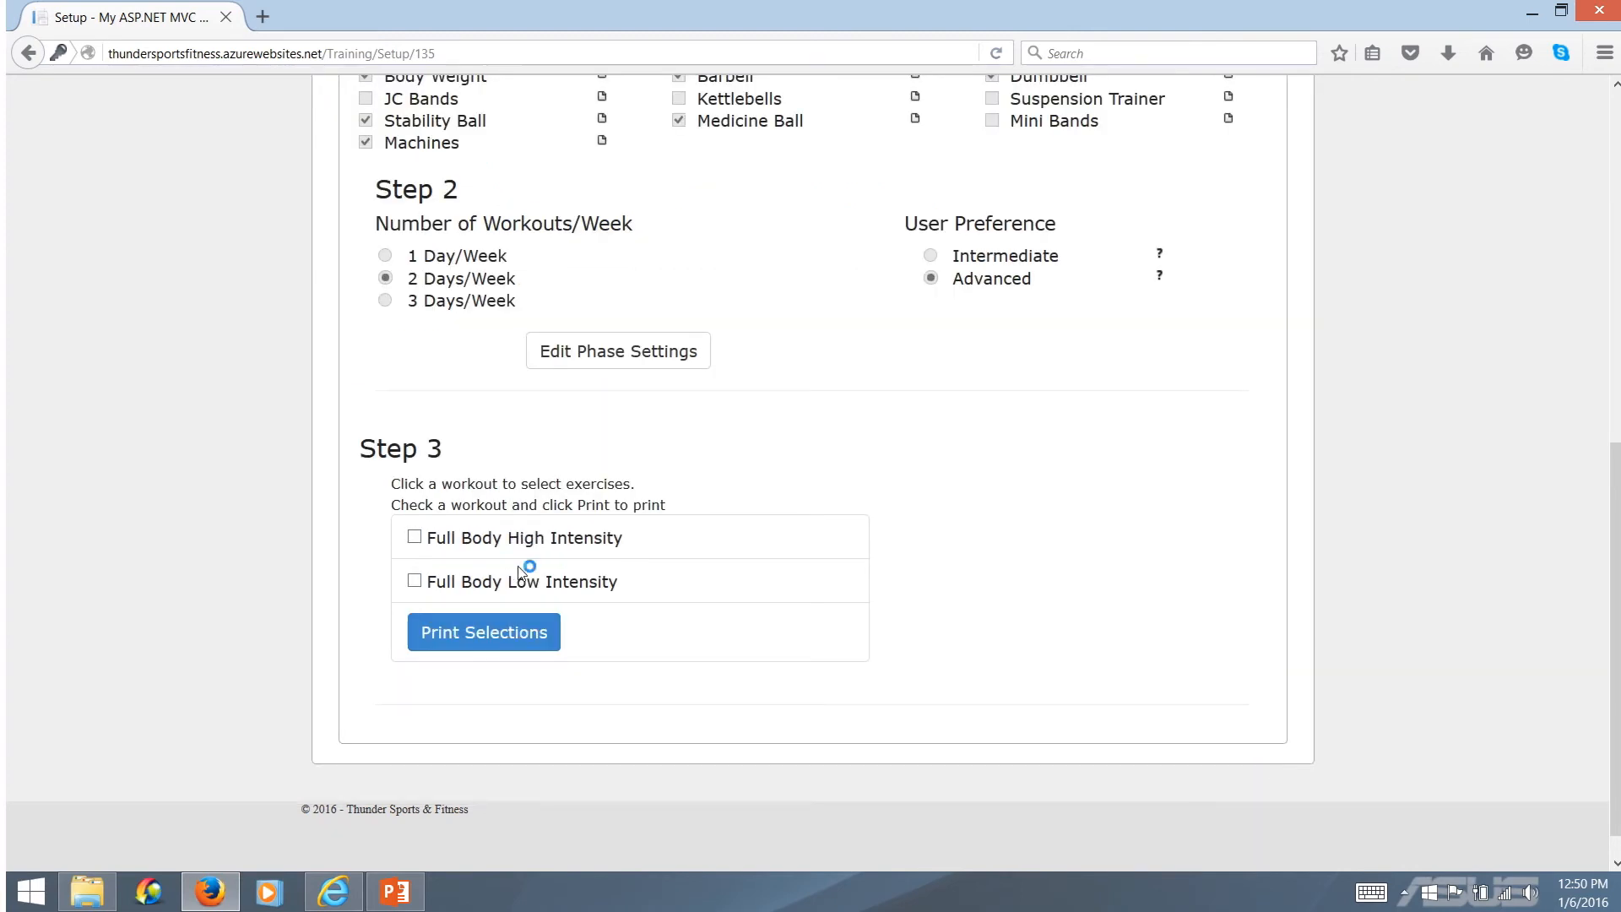